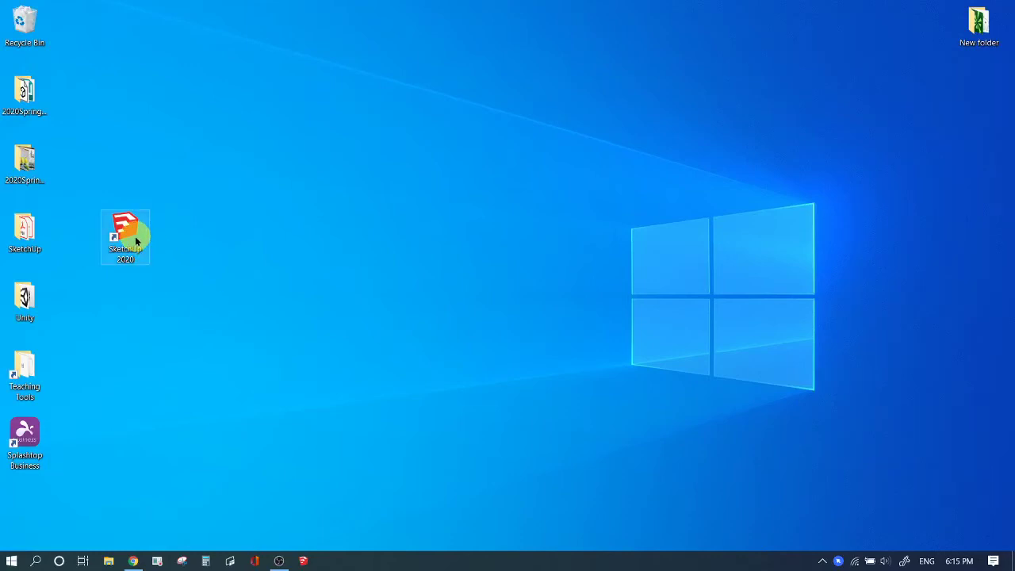
Step: Launch SketchUp 2020 from its desktop shortcut to reach the Welcome window
left_click(135, 240)
double_click(135, 240)
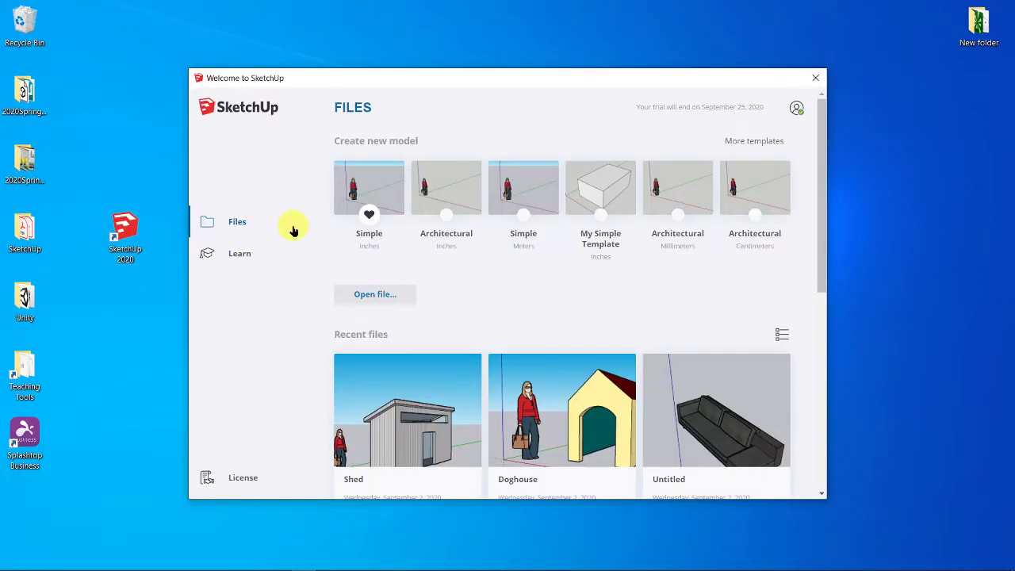
Step: Start a Simple (Inches) model and draw a 6' 7 1/2" × 15' 1 13/16" ground rectangle
left_click(370, 191)
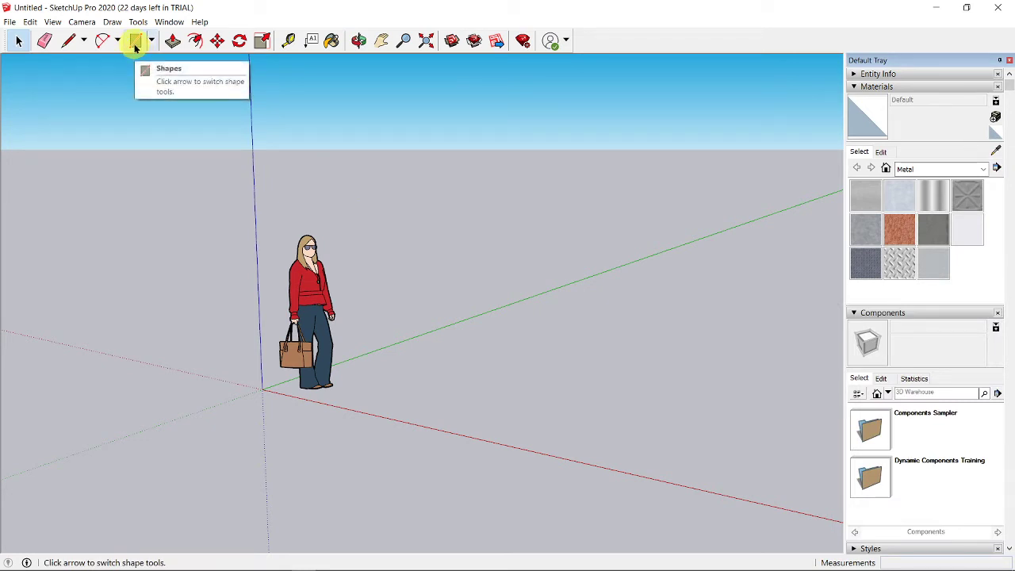
left_click(135, 45)
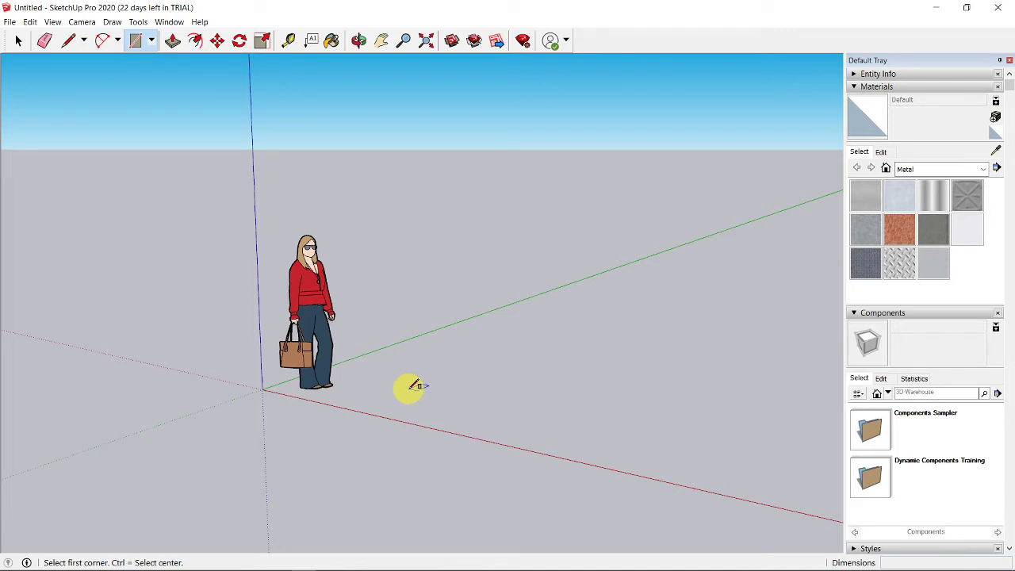
left_click(410, 389)
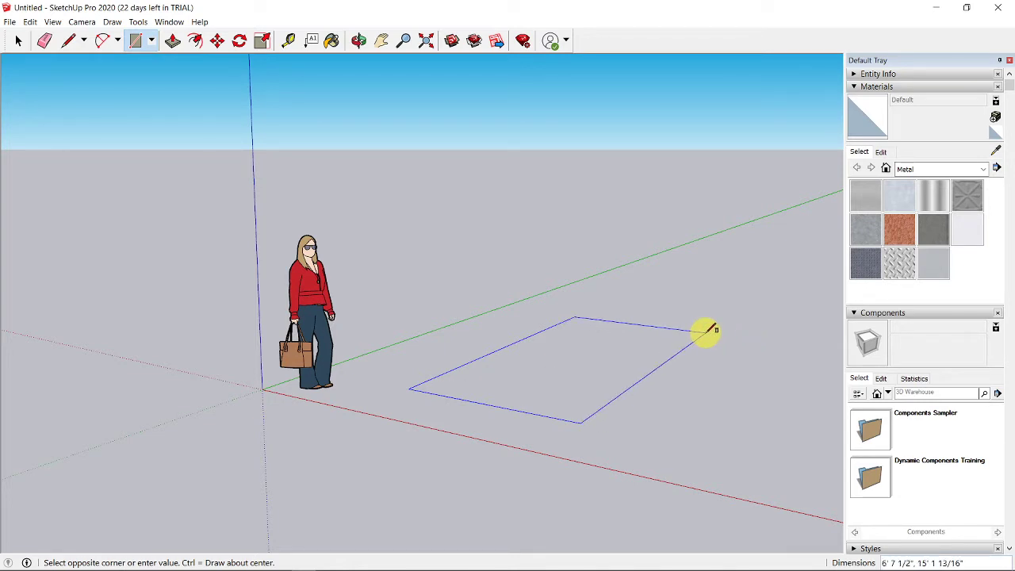
left_click(705, 332)
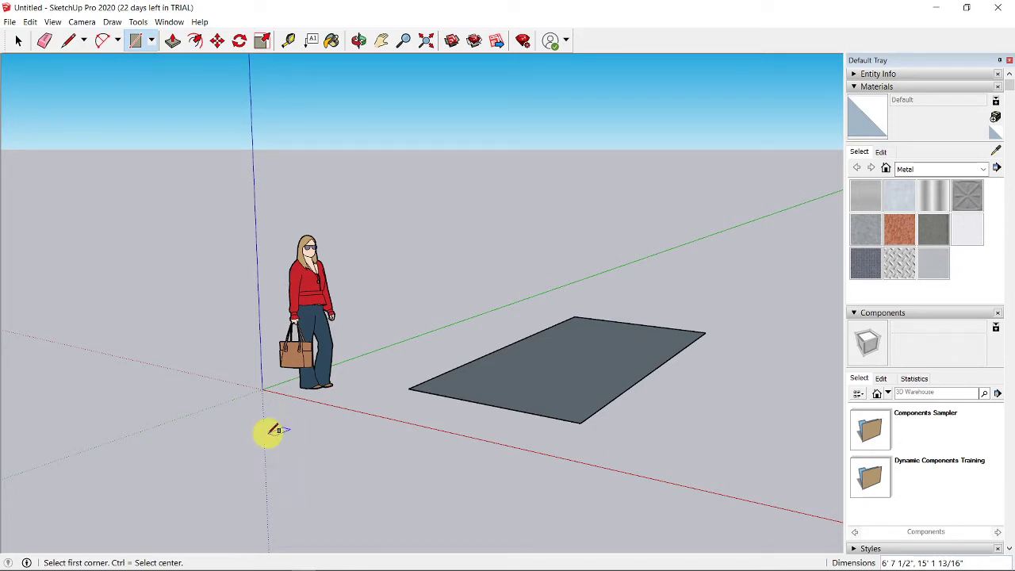
Step: Push/Pull the rectangle upward into a box about 6' 6 1/4" tall
left_click(173, 44)
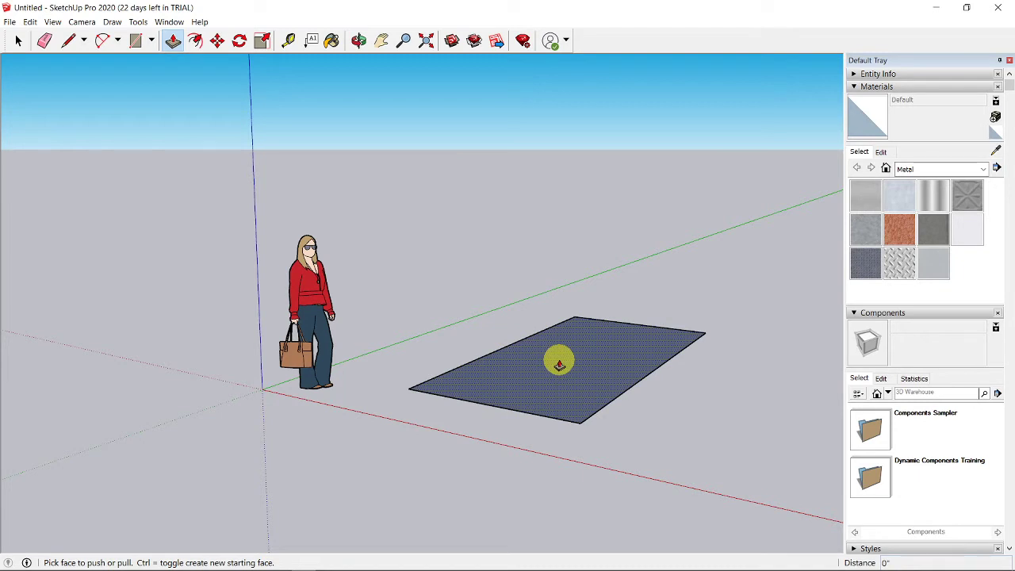
left_click(559, 365)
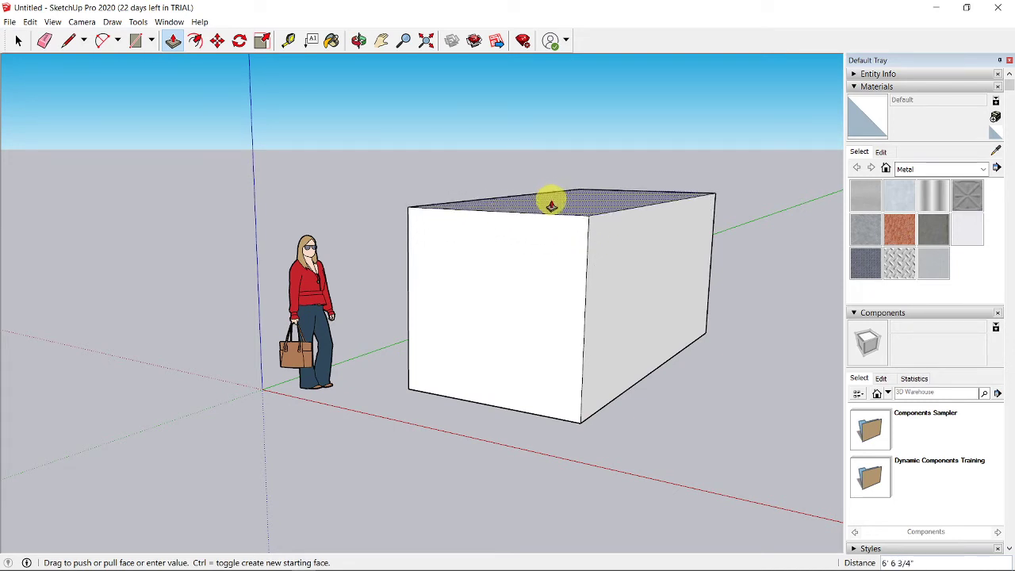
left_click(551, 205)
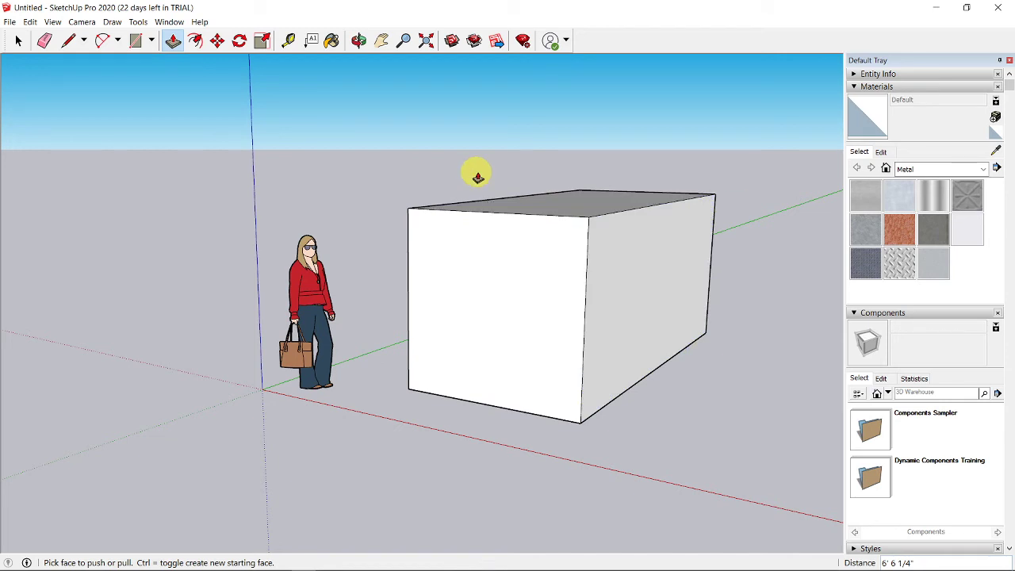
Step: Draw two lines from the front top-edge midpoint down to the left and right side edges
left_click(67, 43)
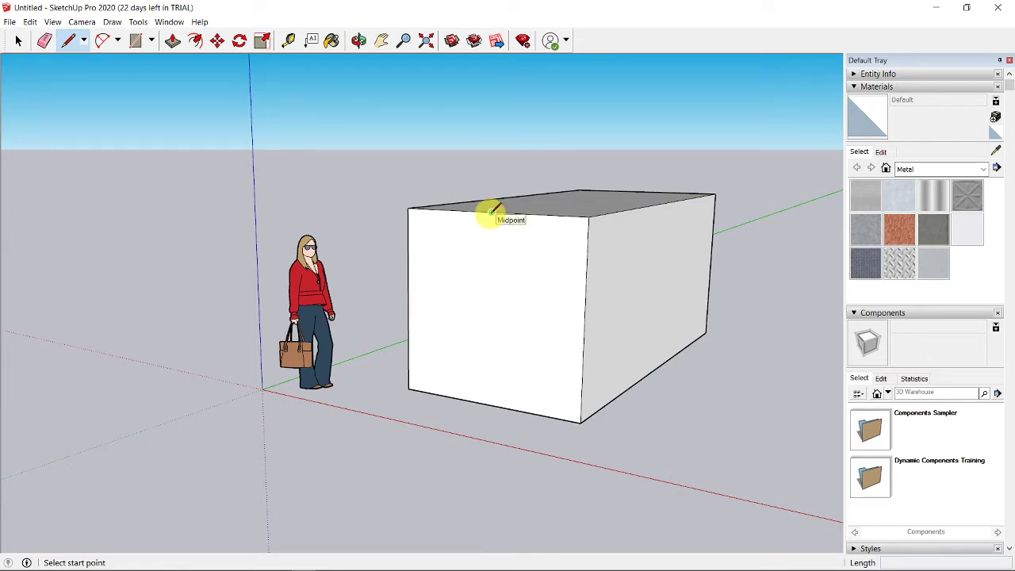
left_click(492, 212)
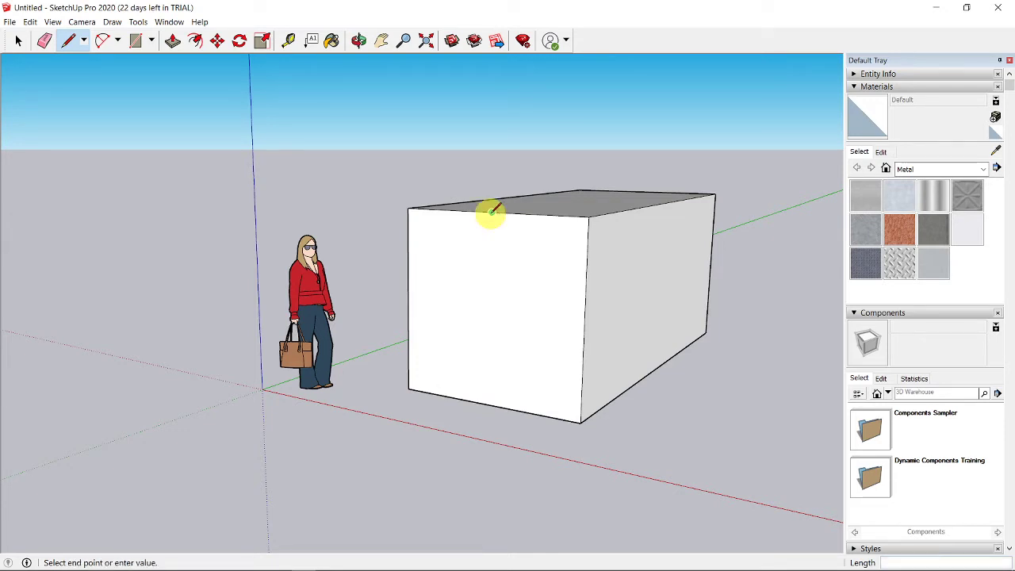
left_click(408, 261)
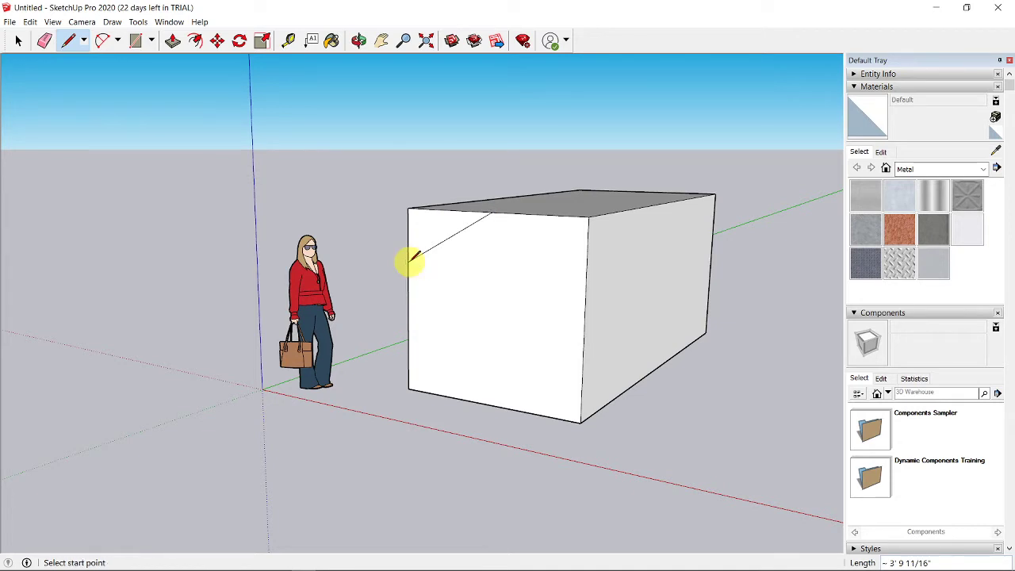
left_click(588, 277)
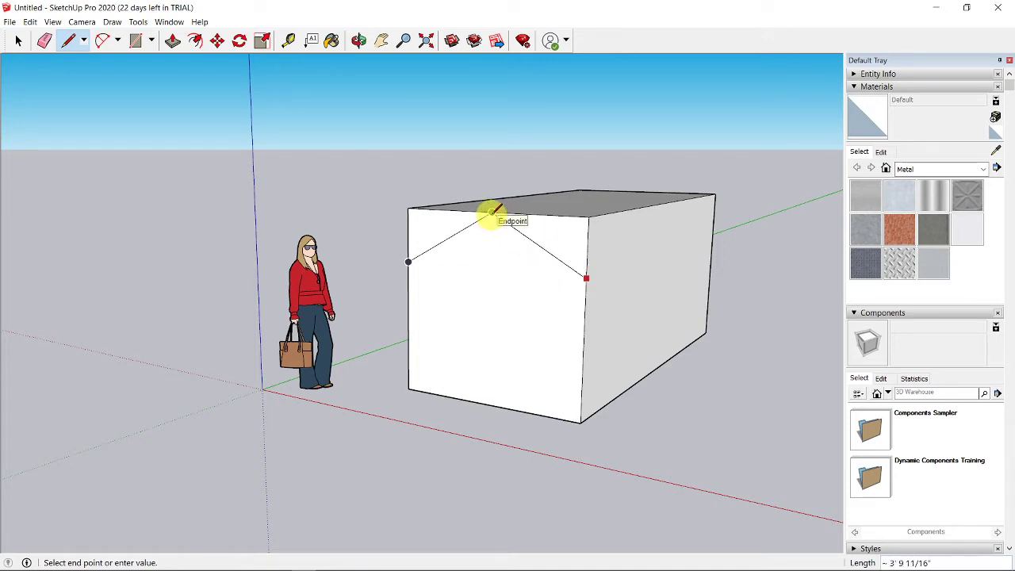
left_click(493, 210)
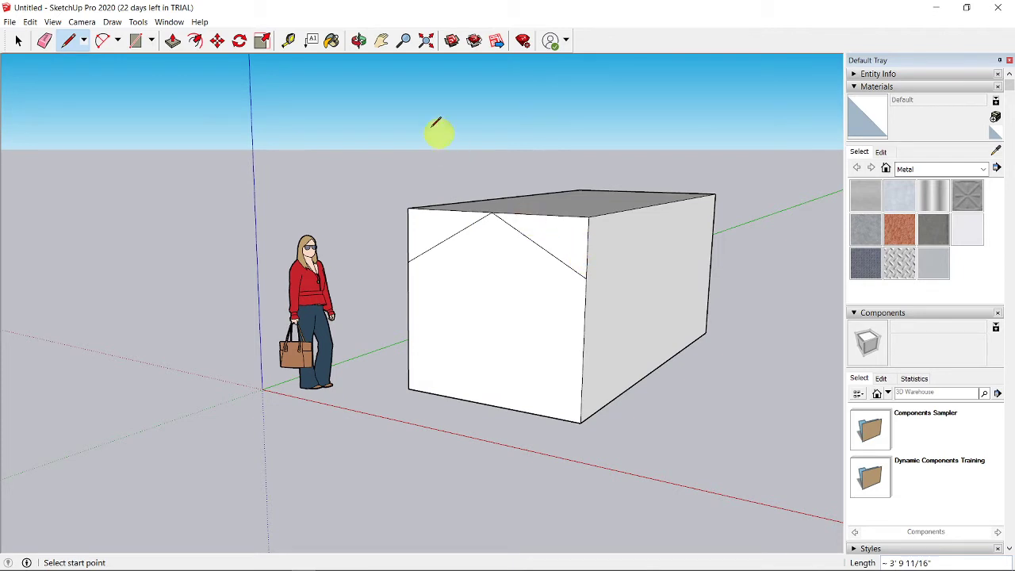
Step: Push away the right and left triangular corners above the gable lines to form the pitched roof
left_click(173, 42)
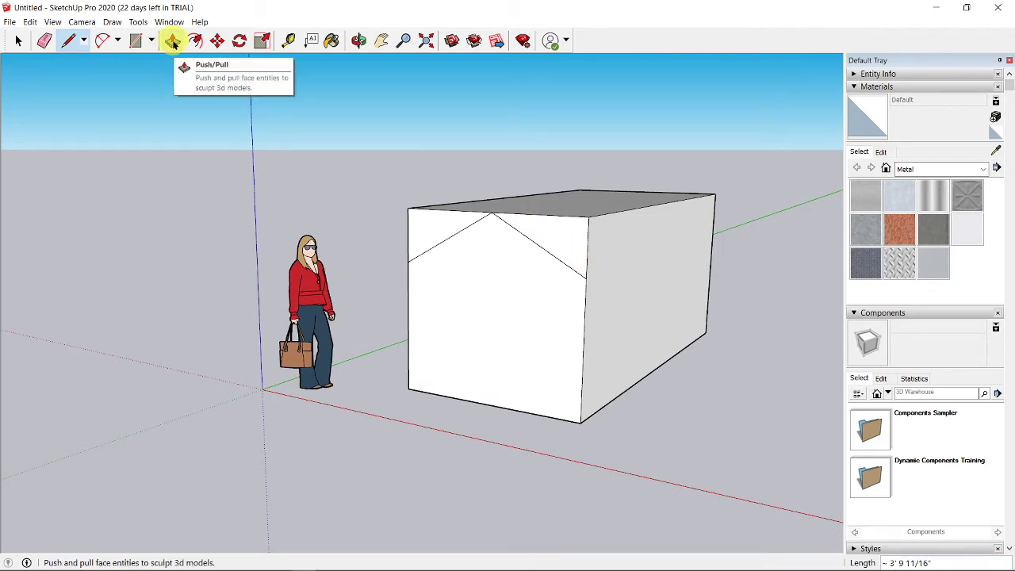
left_click(173, 41)
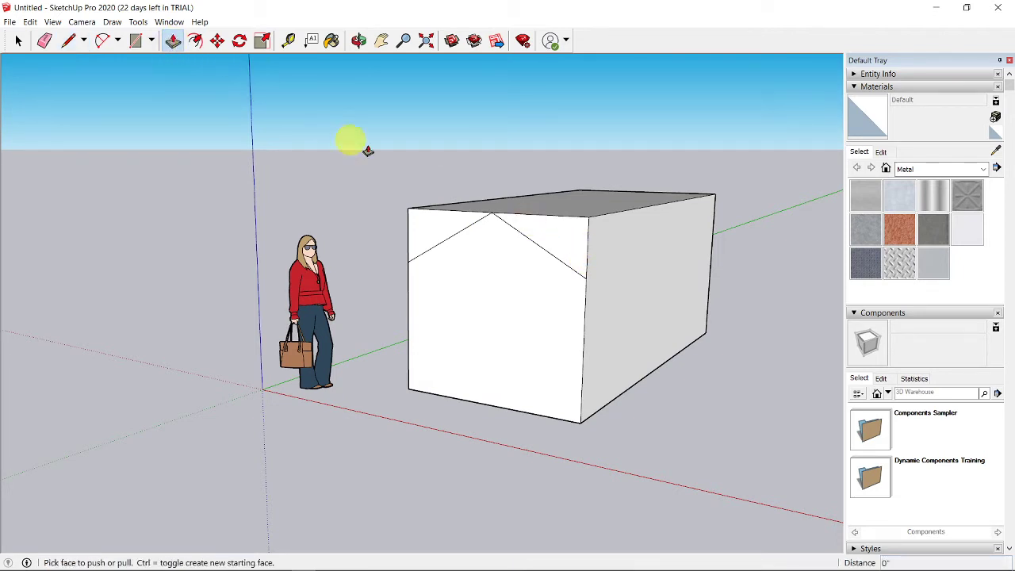
left_click(555, 245)
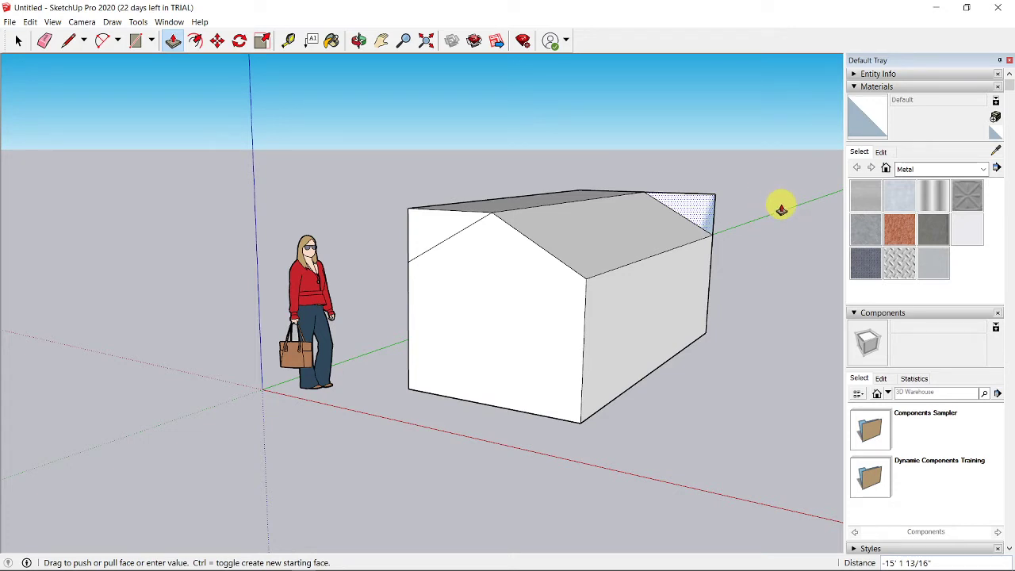
key("Escape")
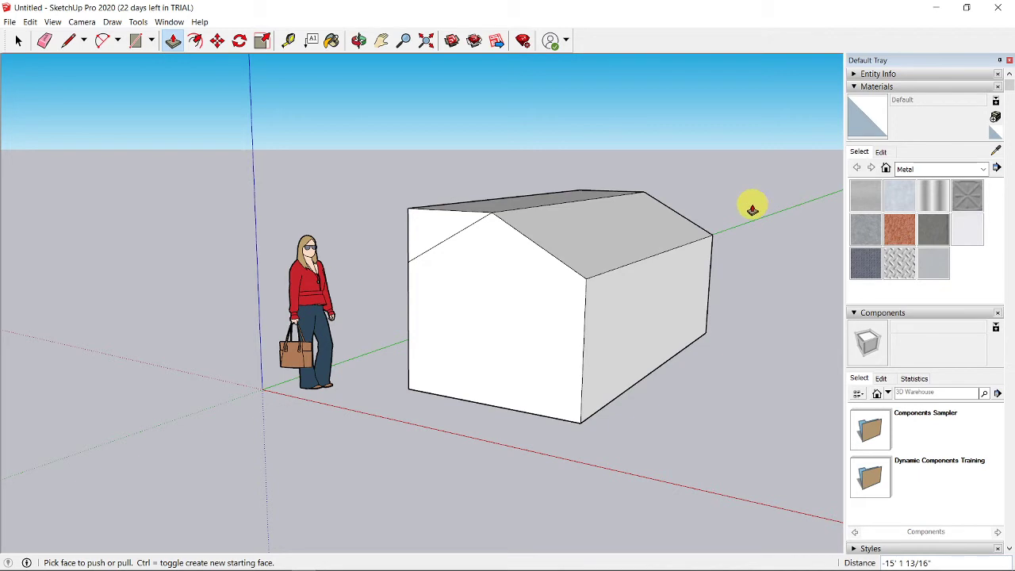
left_click(426, 230)
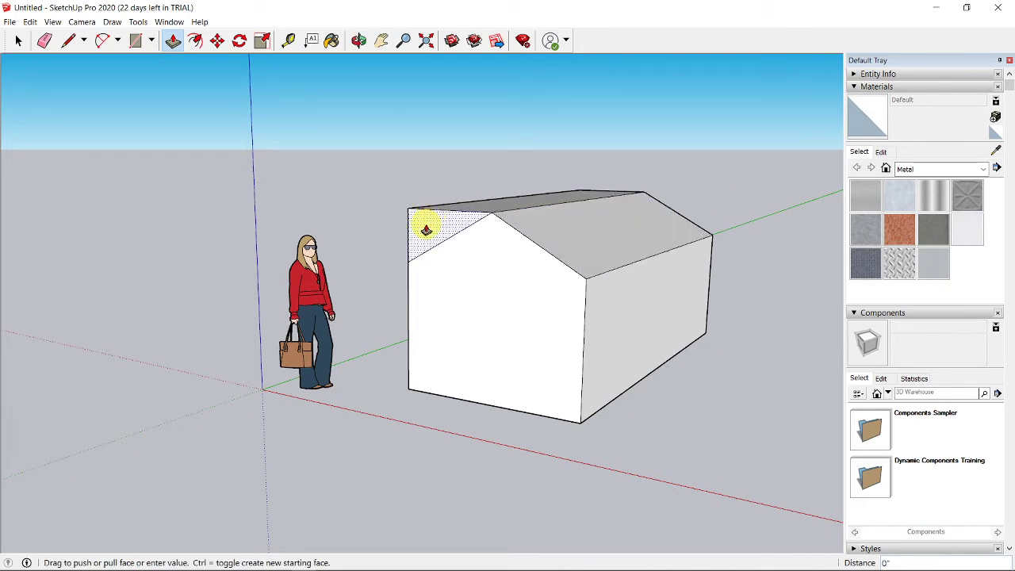
left_click(714, 183)
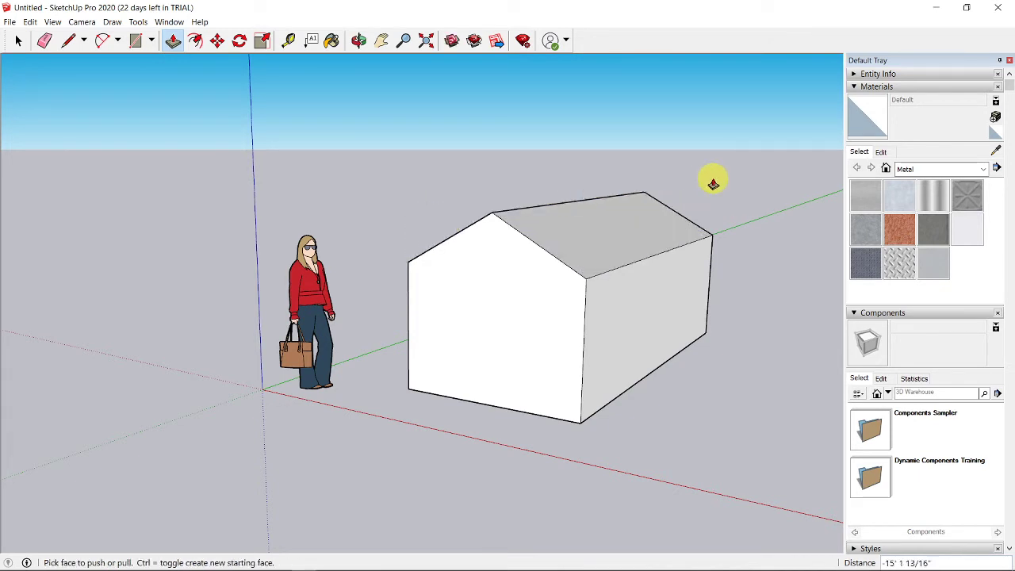
Step: Draw a door rectangle on the front wall starting from its bottom edge
left_click(135, 43)
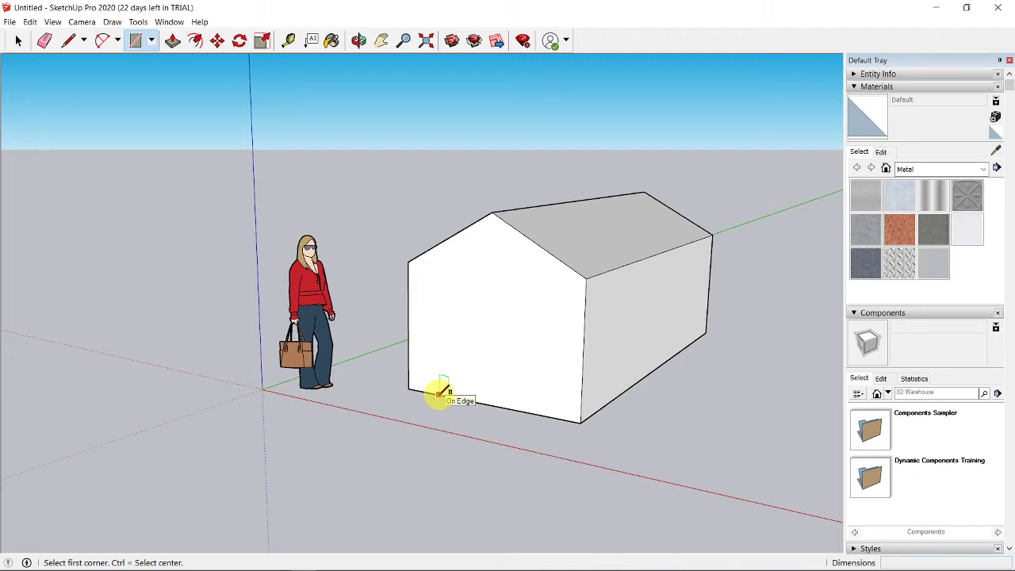
left_click(439, 394)
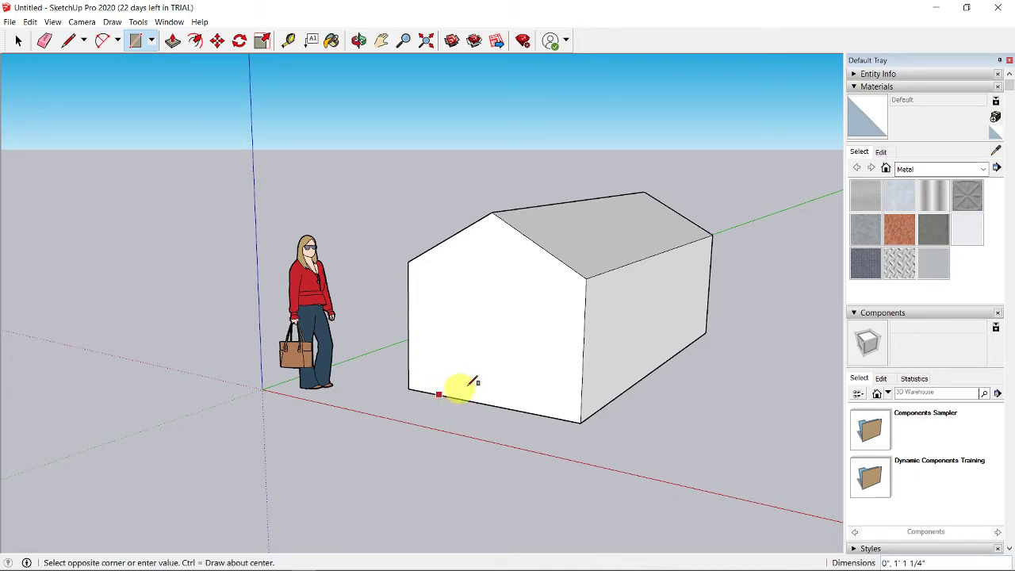
left_click(535, 314)
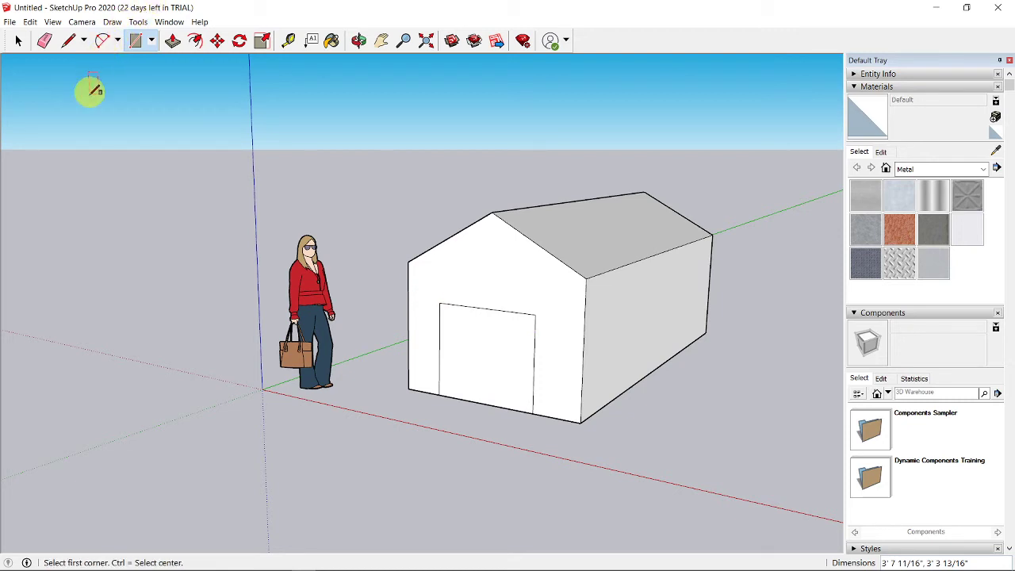
Step: Add an arc across the door's top corners and erase the line beneath it, forming an arched door
left_click(103, 42)
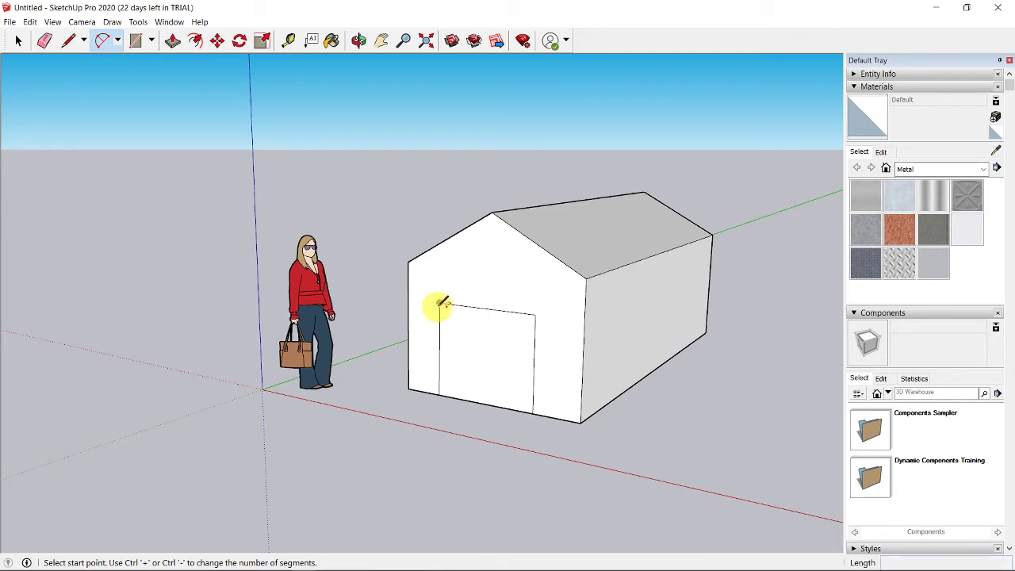
left_click(439, 303)
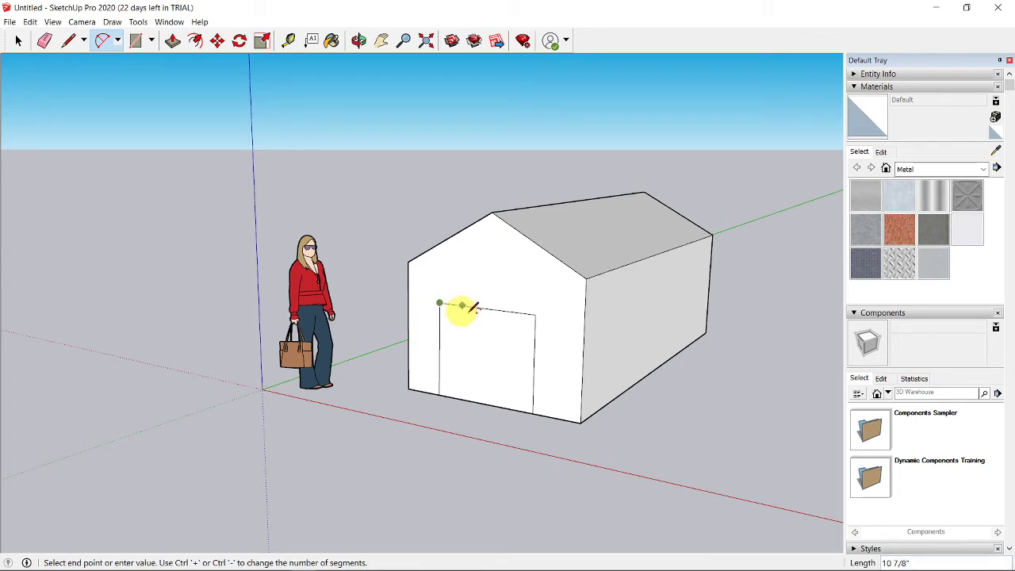
left_click(536, 315)
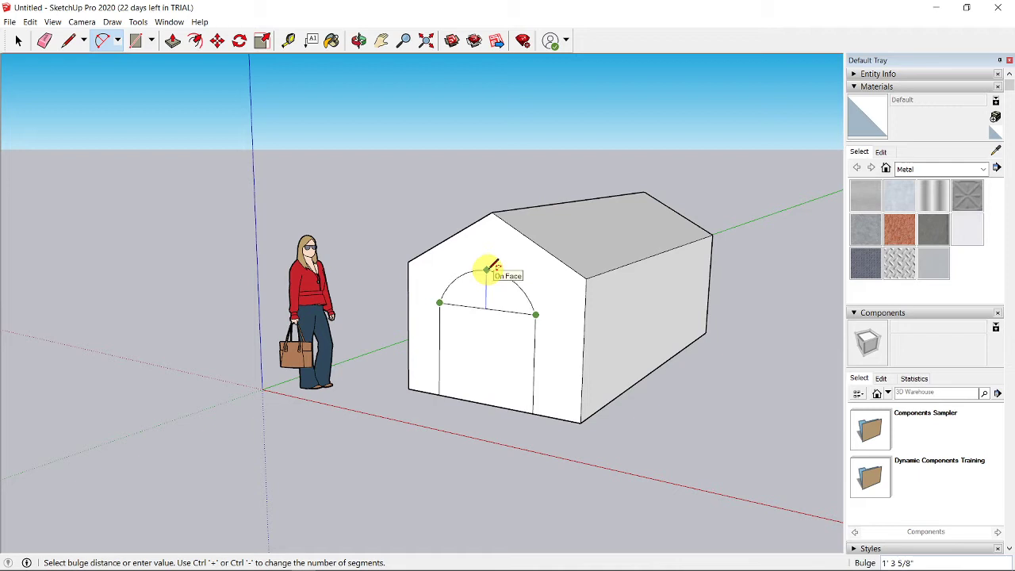
left_click(488, 270)
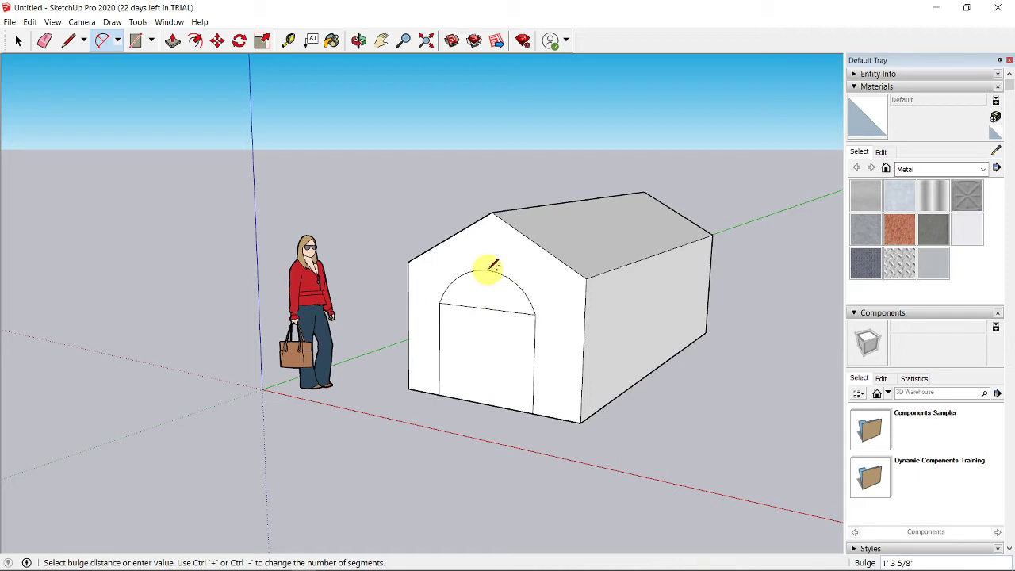
left_click(43, 46)
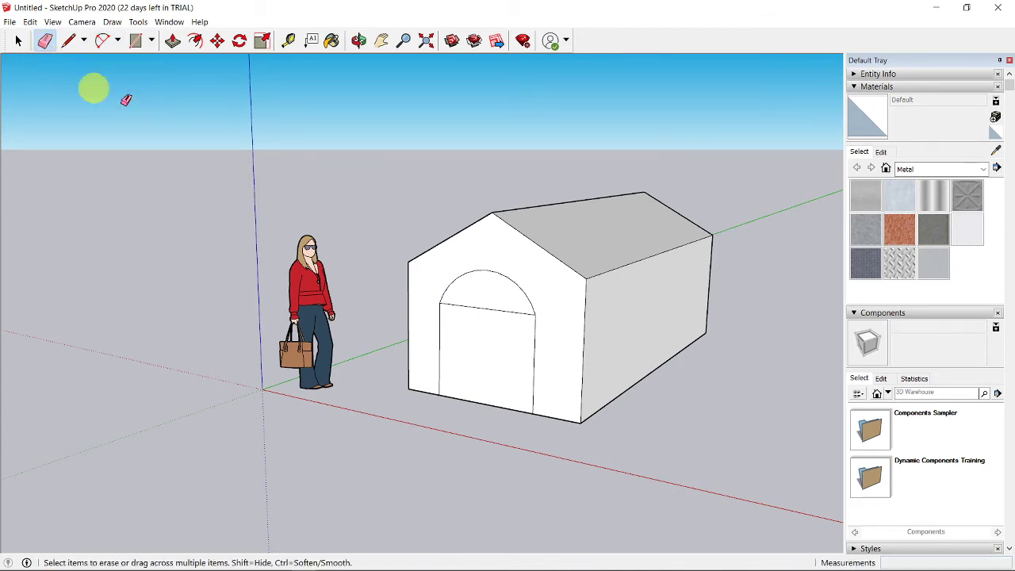
left_click(491, 309)
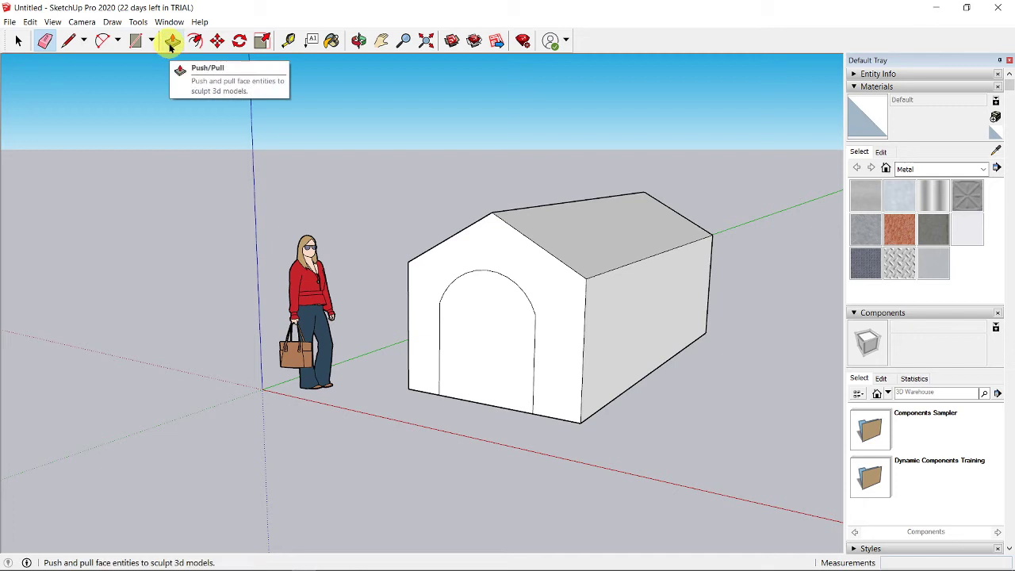
Step: Push the arched door face in 7 1/8" and erase its bottom edge to open the doorway
left_click(171, 41)
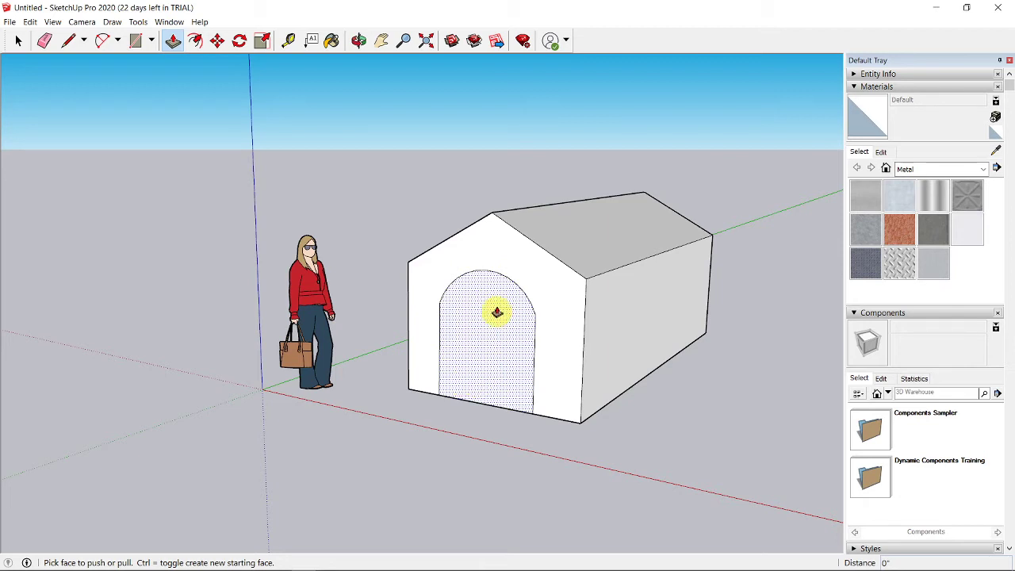
left_click(480, 386)
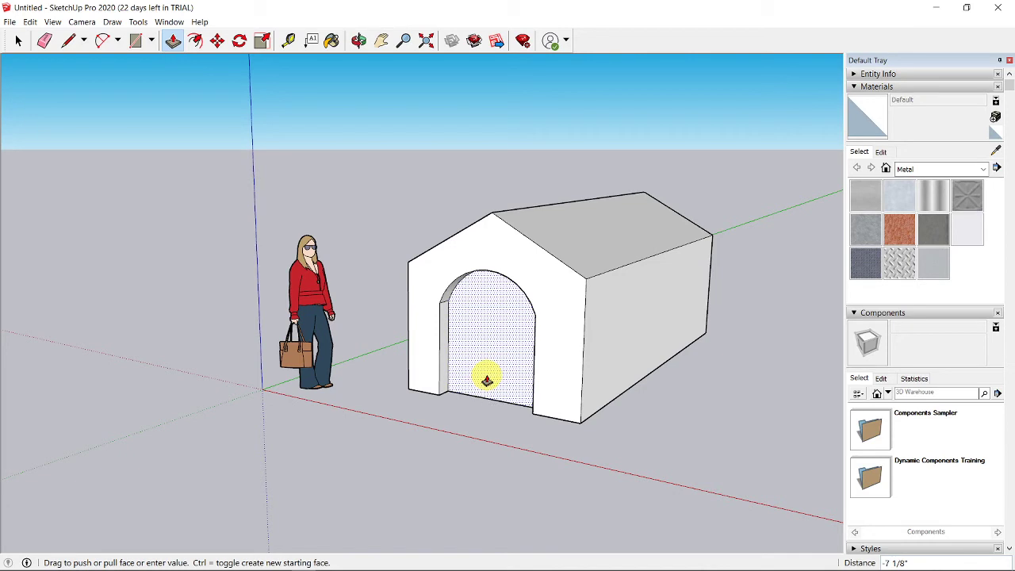
left_click(487, 380)
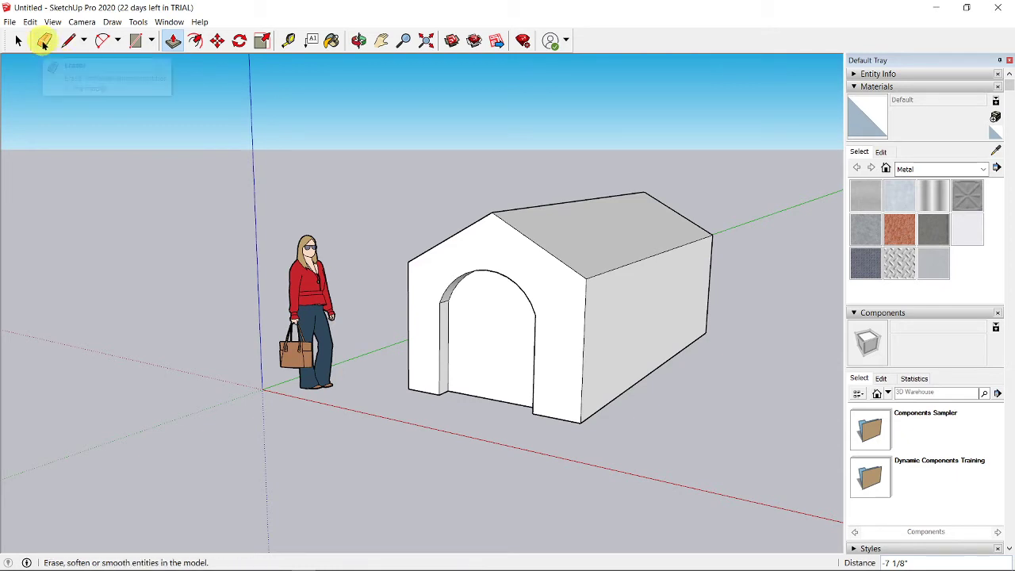
left_click(44, 42)
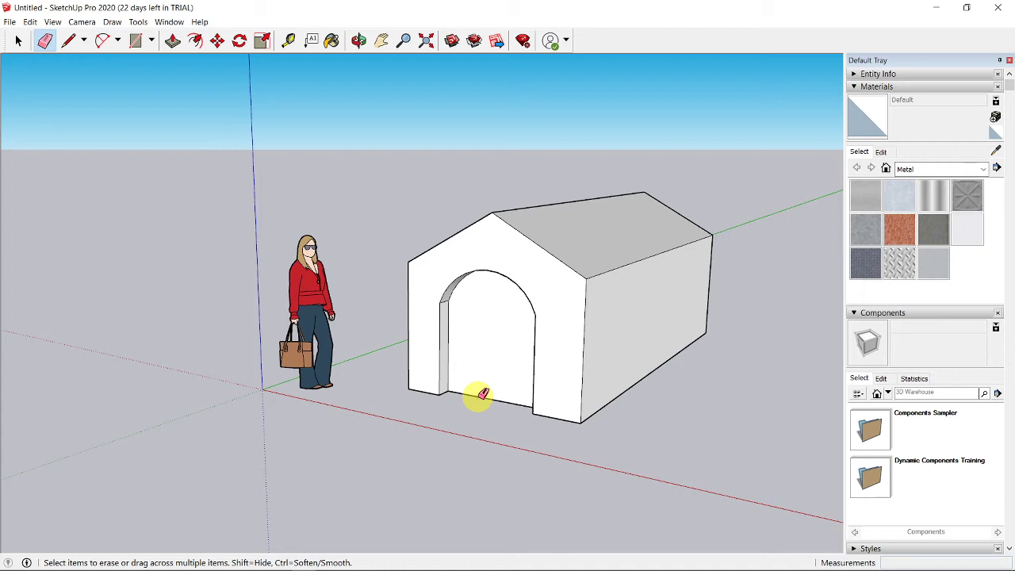
left_click(481, 395)
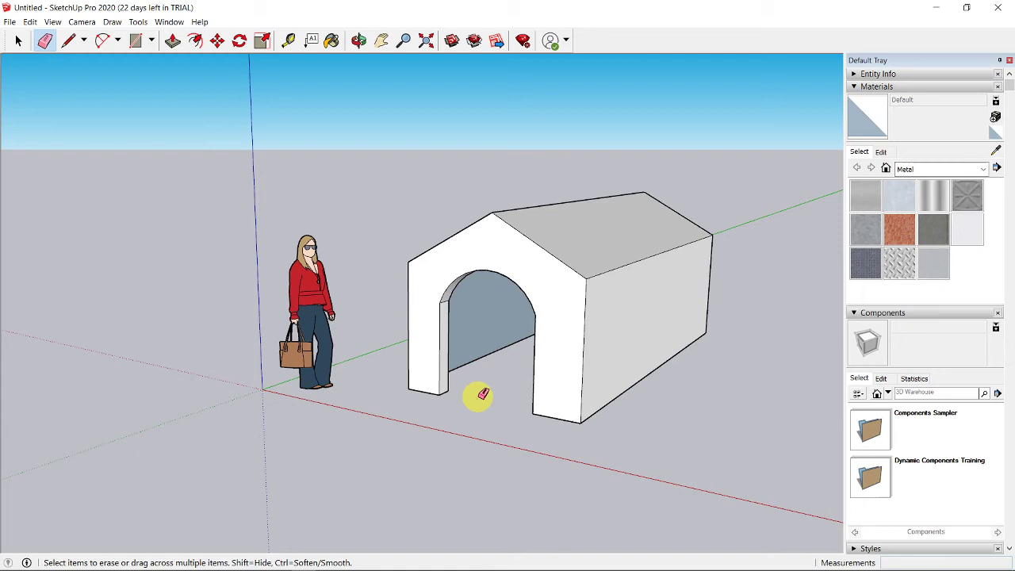
Step: Orbit the view slightly so the doghouse front faces the camera more squarely
left_click(359, 41)
left_click_drag(696, 408, 708, 384)
left_click(708, 384)
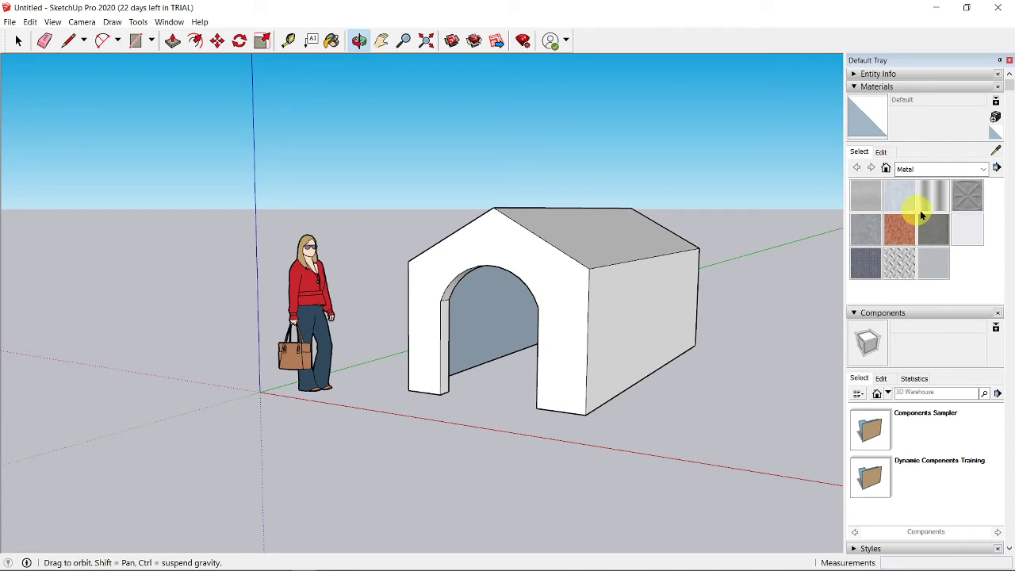
Step: Paint the front roof slope with Color A08 from the Colors materials category
left_click(984, 169)
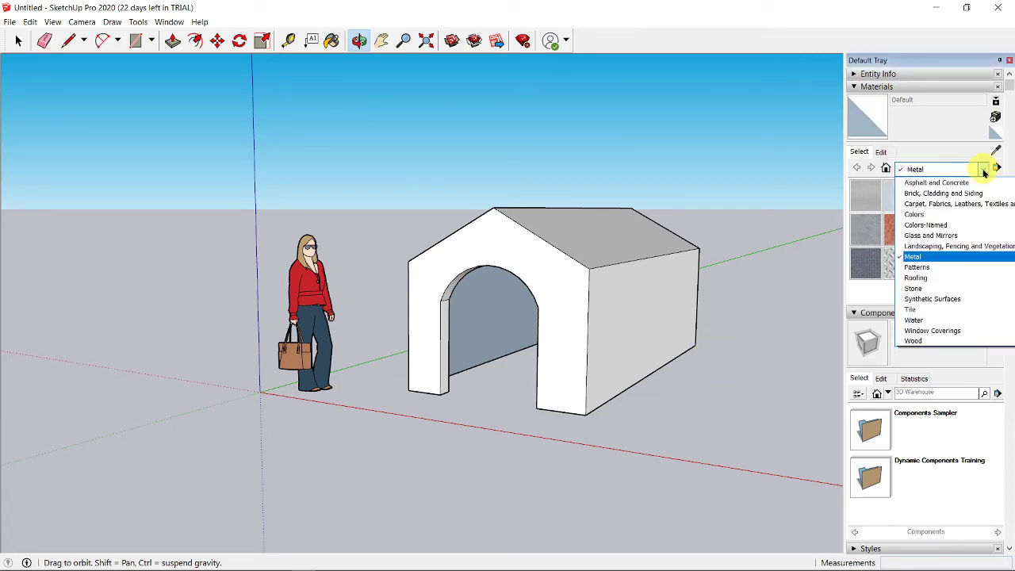
left_click(946, 212)
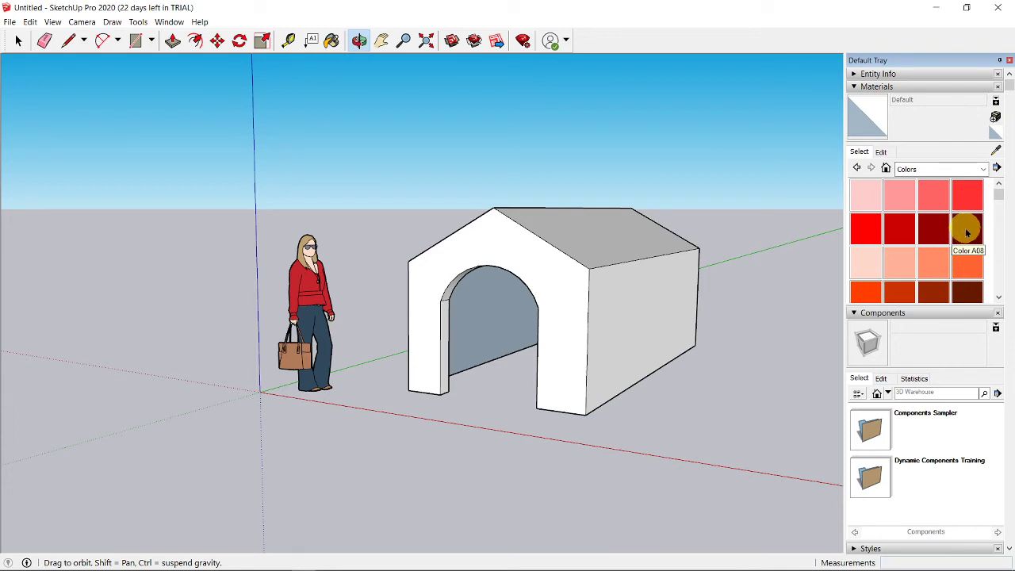
left_click(966, 232)
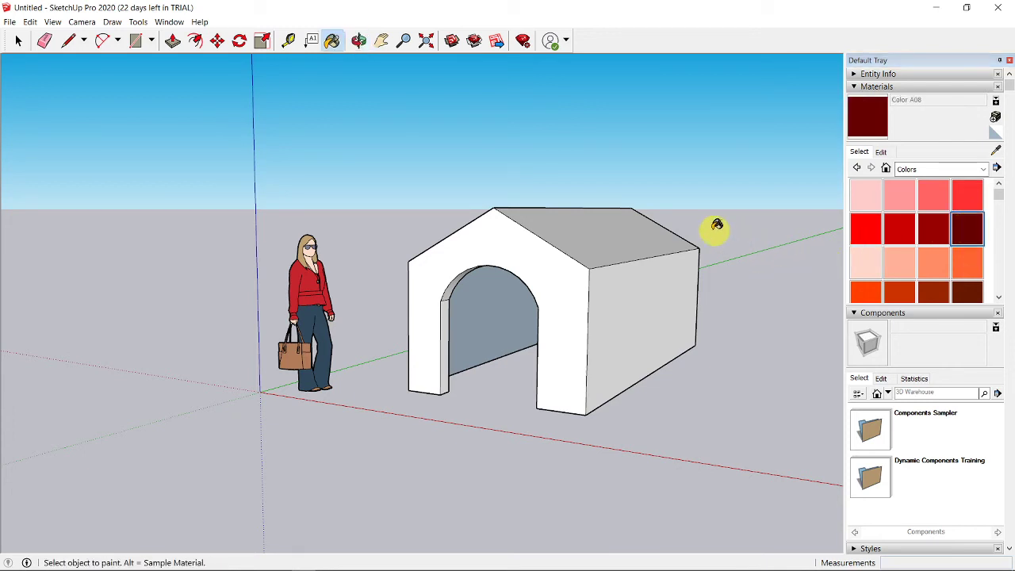
left_click(598, 226)
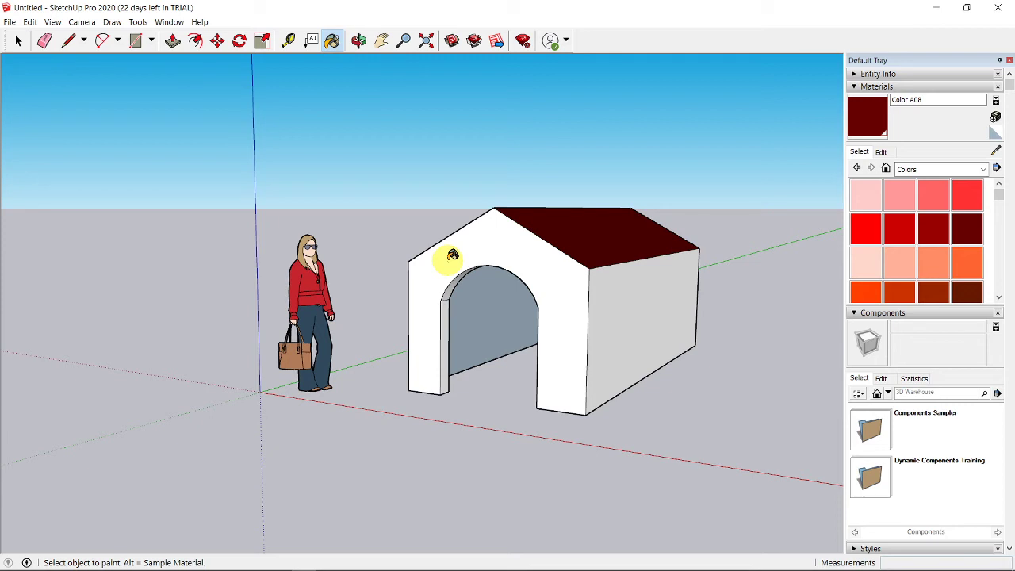
Step: Orbit to the far side and paint the second roof slope dark red Color A08
key("o")
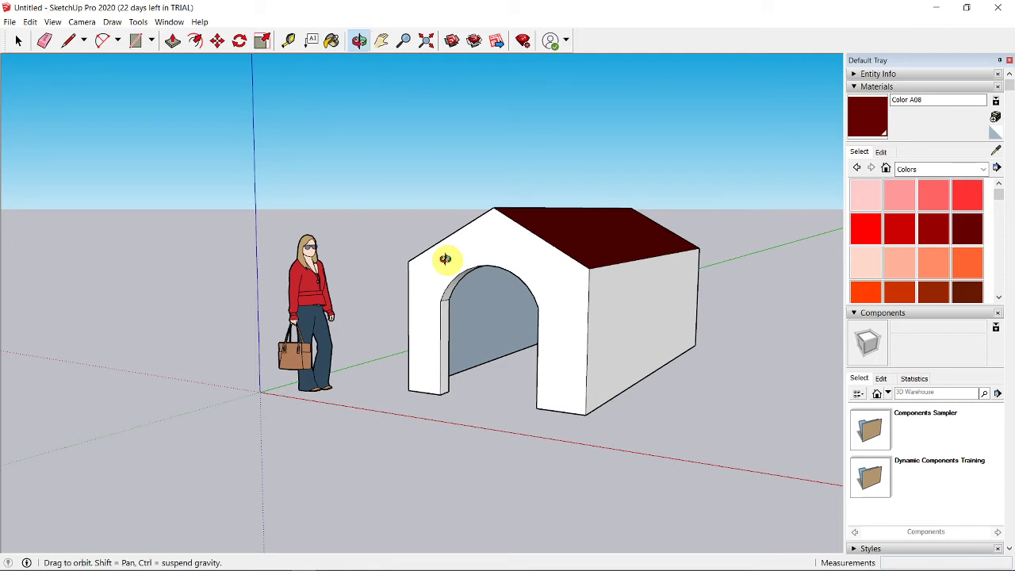
left_click_drag(447, 259, 710, 355)
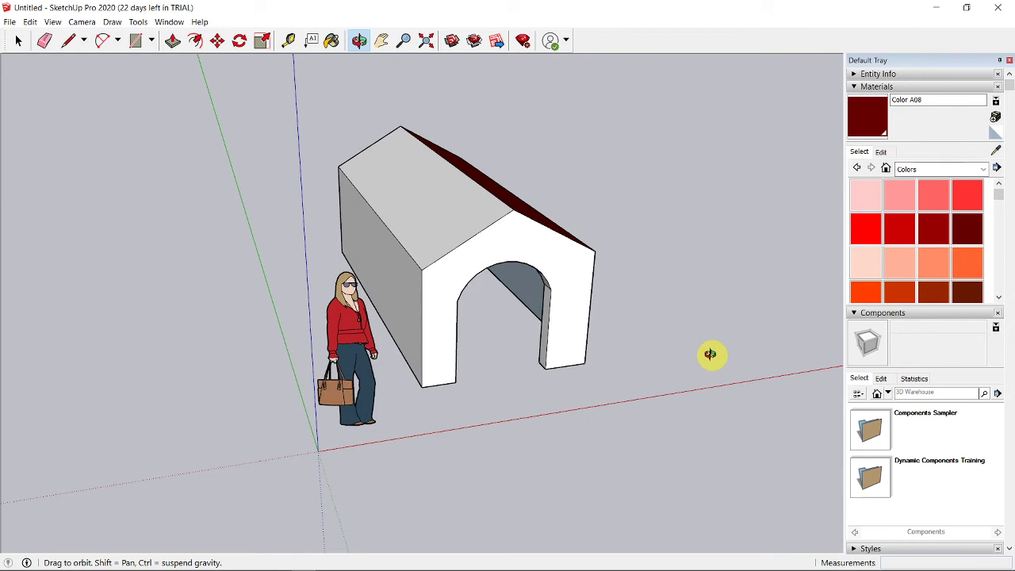
key("b")
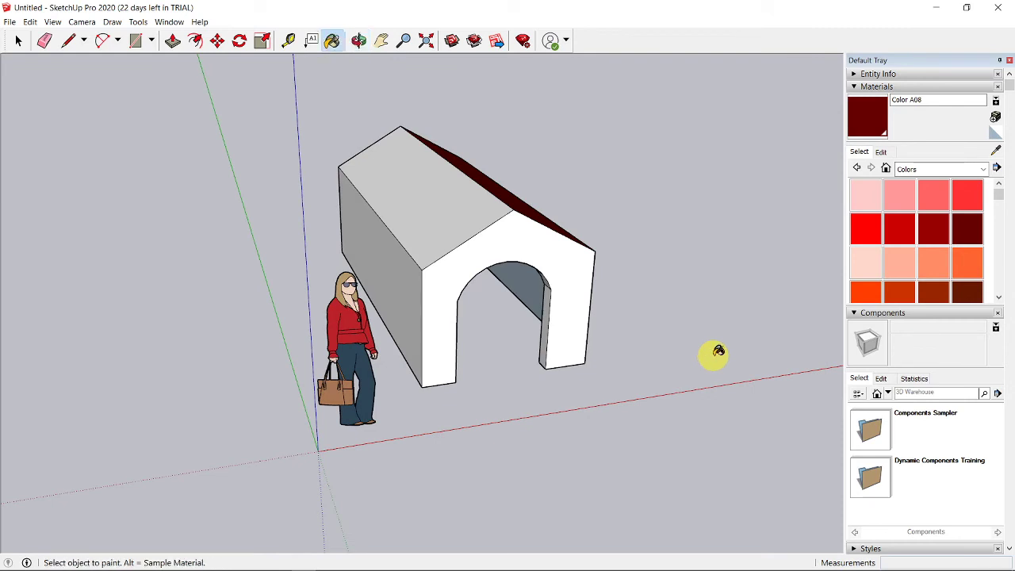
left_click(403, 182)
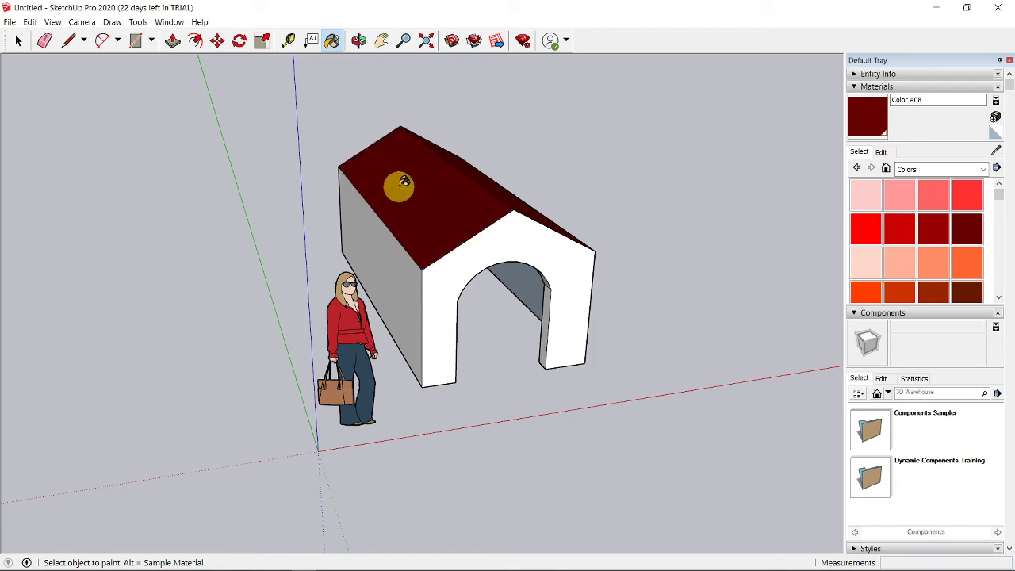
Step: Pick pale yellow Color D02 and paint the left side wall and front gable wall
scroll(910, 253, "down", 2)
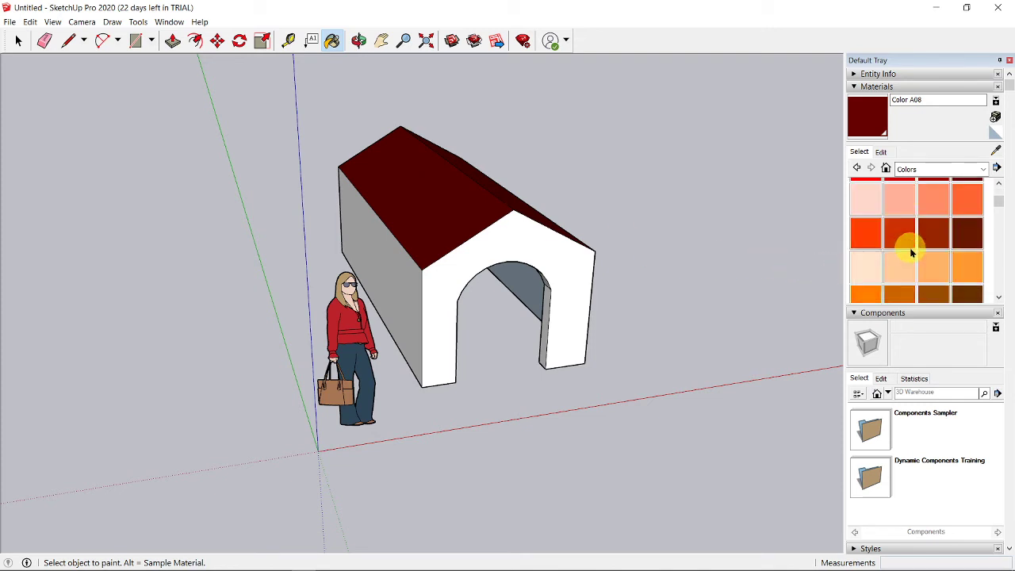
scroll(911, 252, "down", 2)
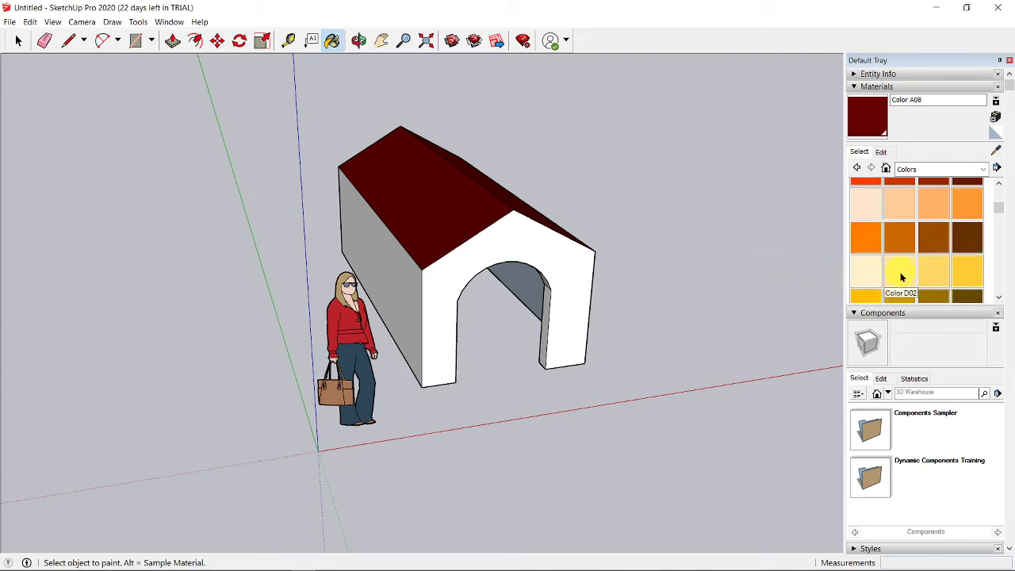
left_click(901, 274)
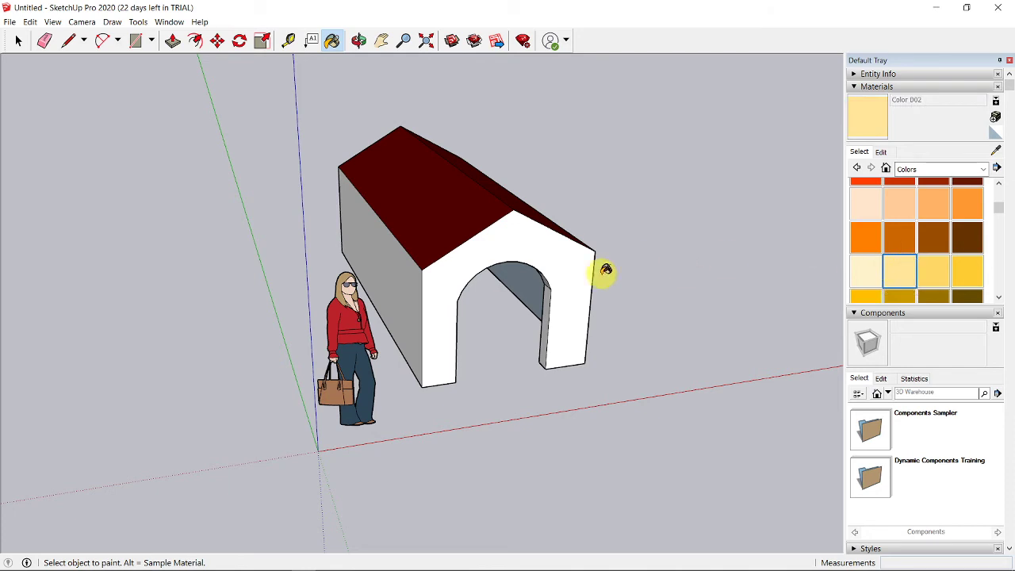
left_click(396, 288)
left_click(480, 252)
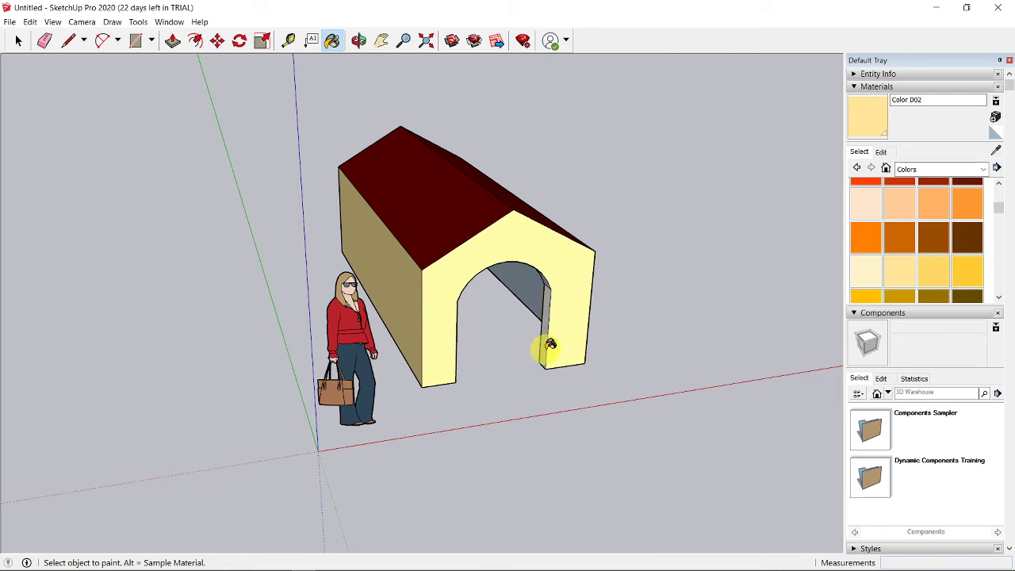
Step: Paint the arch's inner leg faces, its curved top and the right side wall pale yellow
scroll(550, 343, "up", 8)
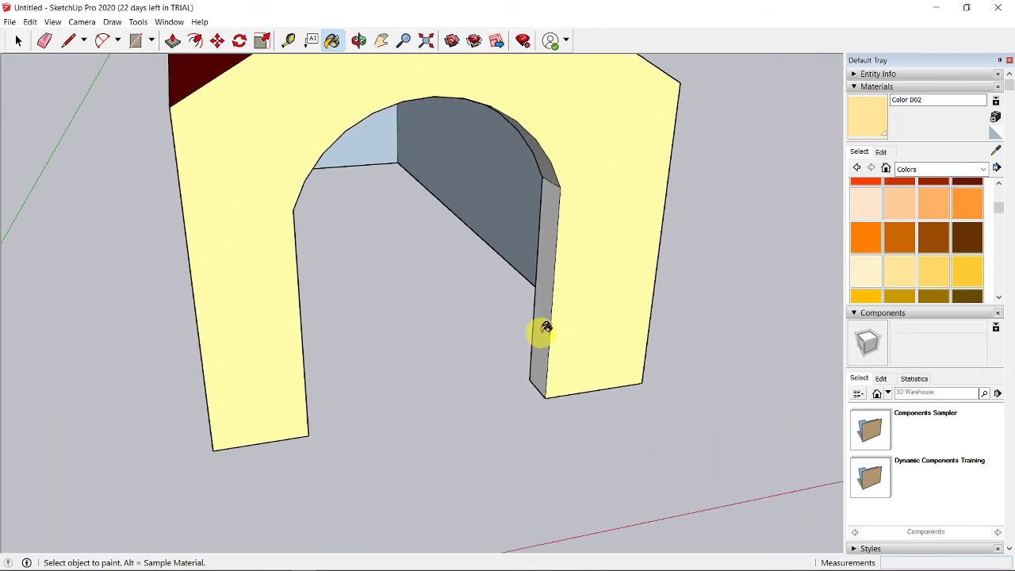
left_click(546, 328)
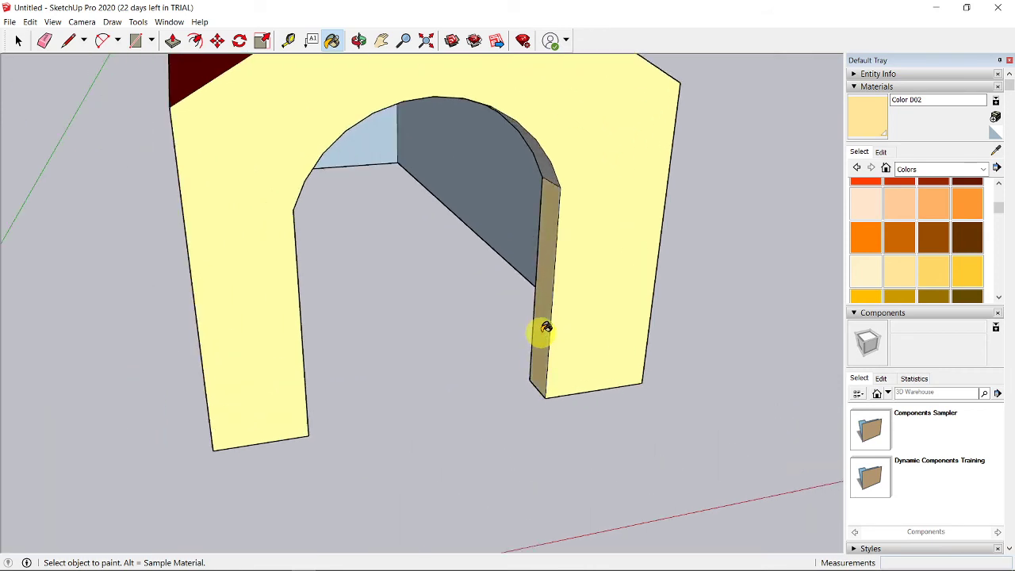
left_click(547, 155)
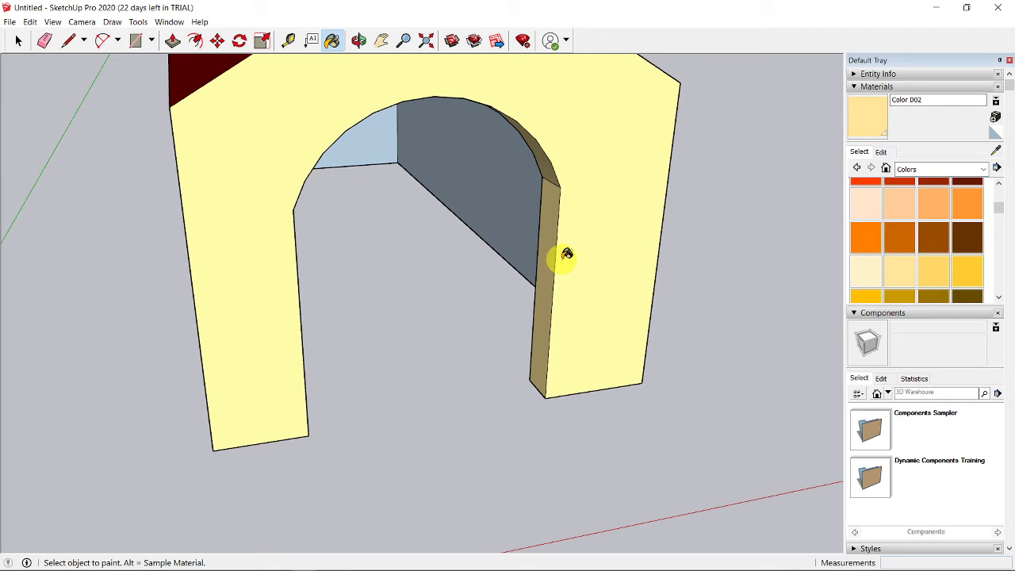
key("o")
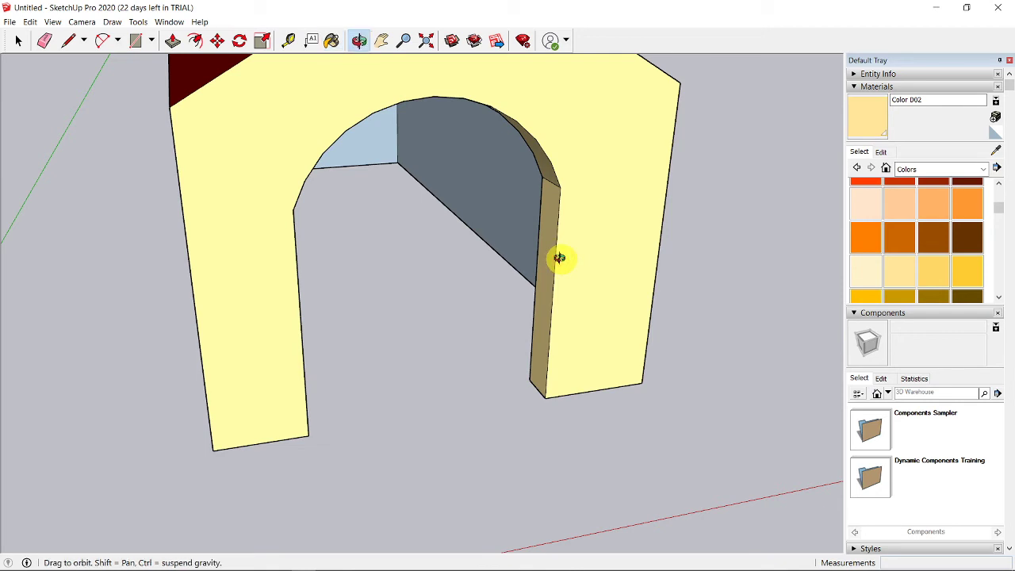
mouse_move(560, 258)
left_mouse_down()
mouse_move(537, 297)
mouse_move(426, 304)
mouse_move(309, 267)
mouse_move(304, 250)
left_mouse_up()
key("b")
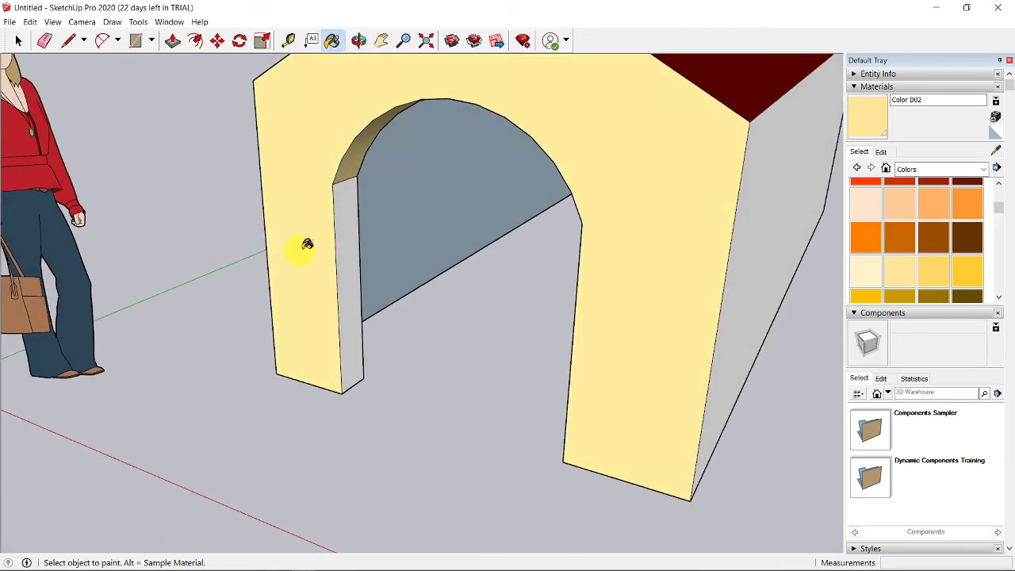
left_click(350, 231)
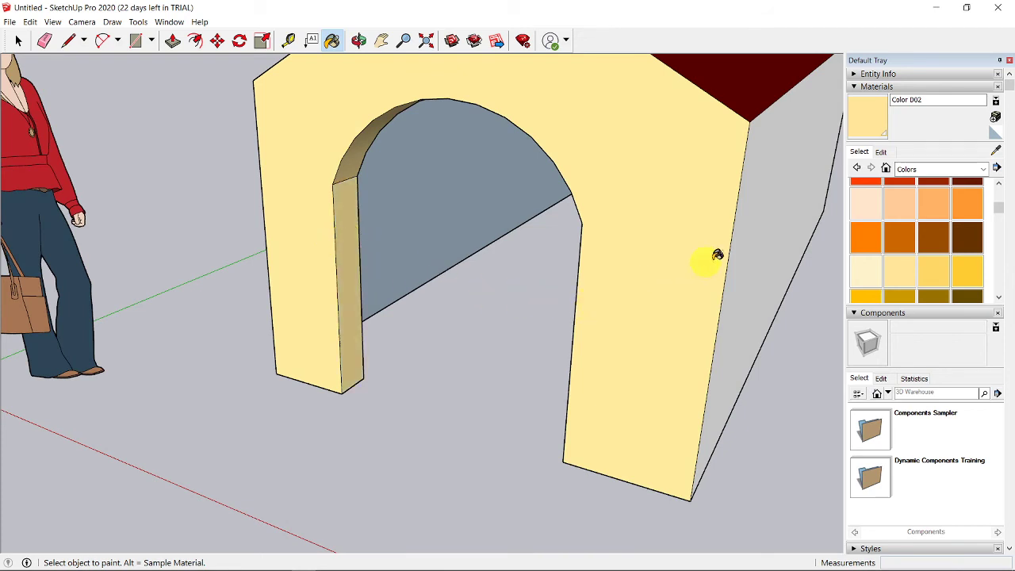
left_click(774, 231)
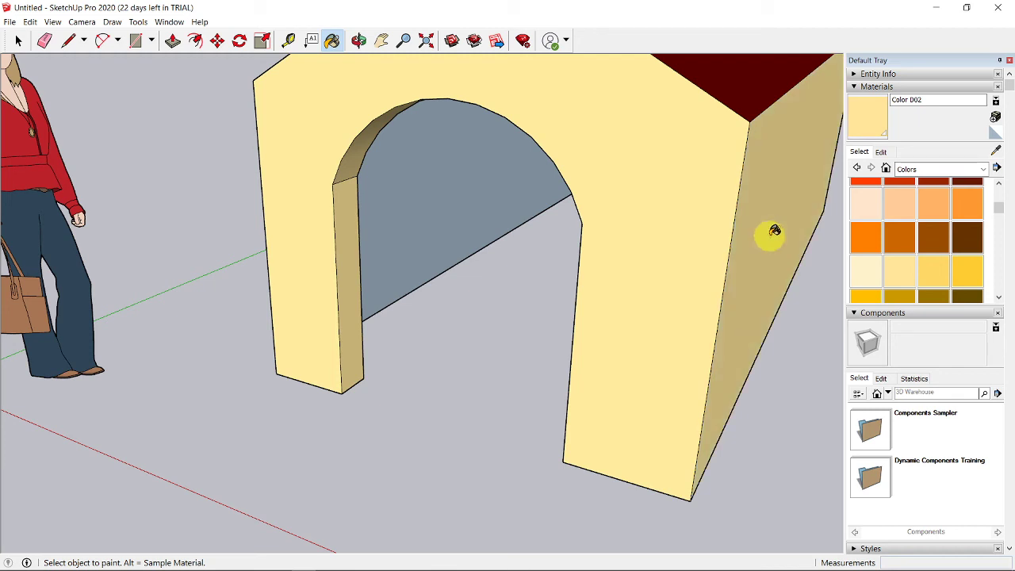
scroll(774, 230, "down", 5)
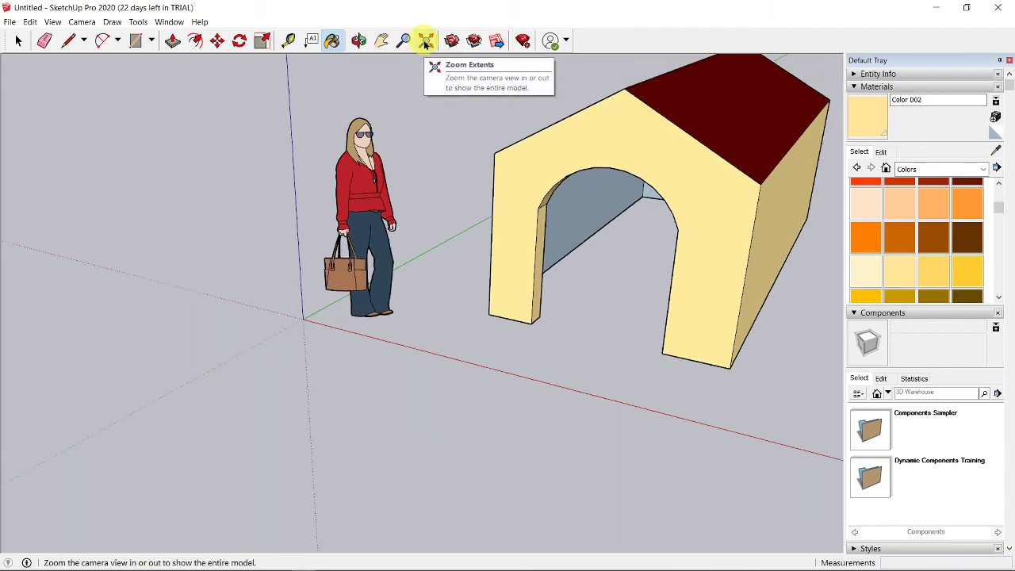
Step: Orbit to the back of the house and paint the back gable wall pale yellow
left_click(426, 42)
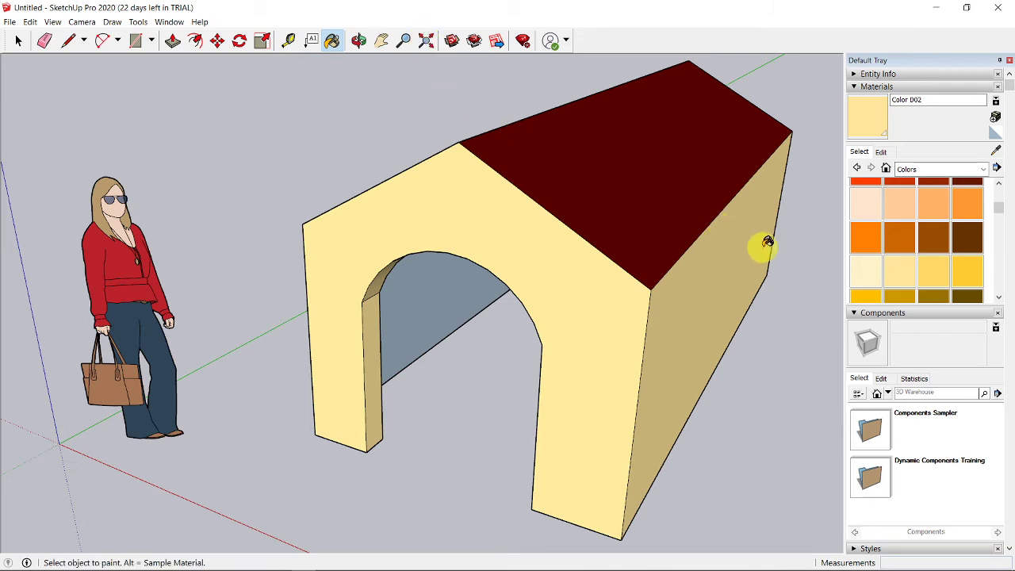
left_click(357, 42)
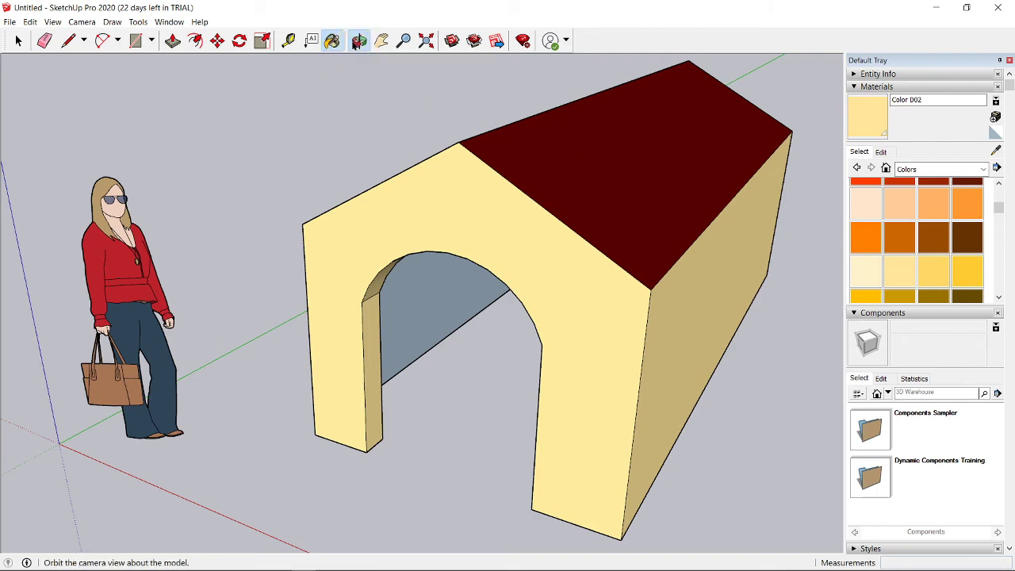
left_click_drag(714, 184, 2, 86)
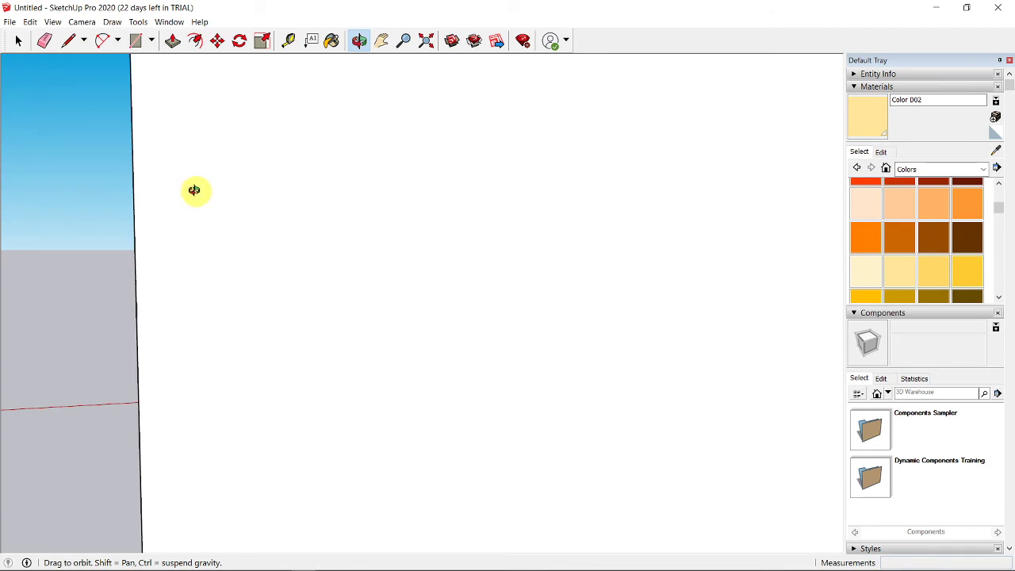
key("shift+z")
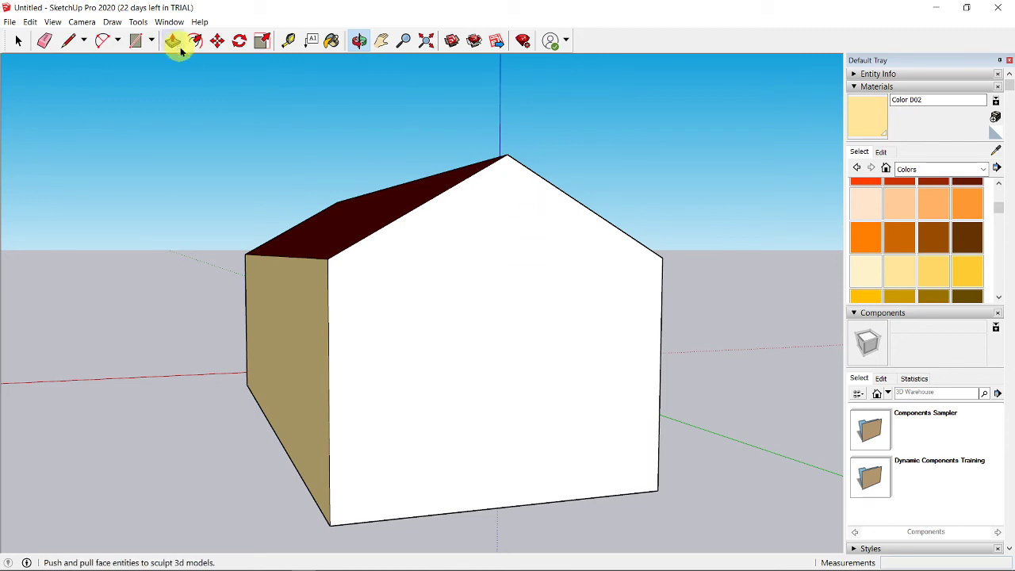
left_click(333, 43)
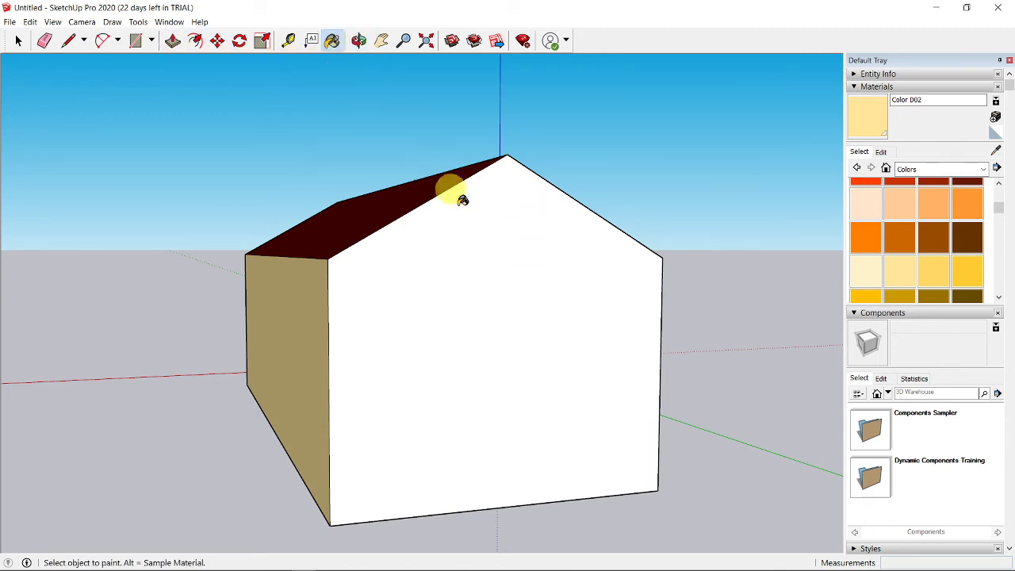
left_click(490, 311)
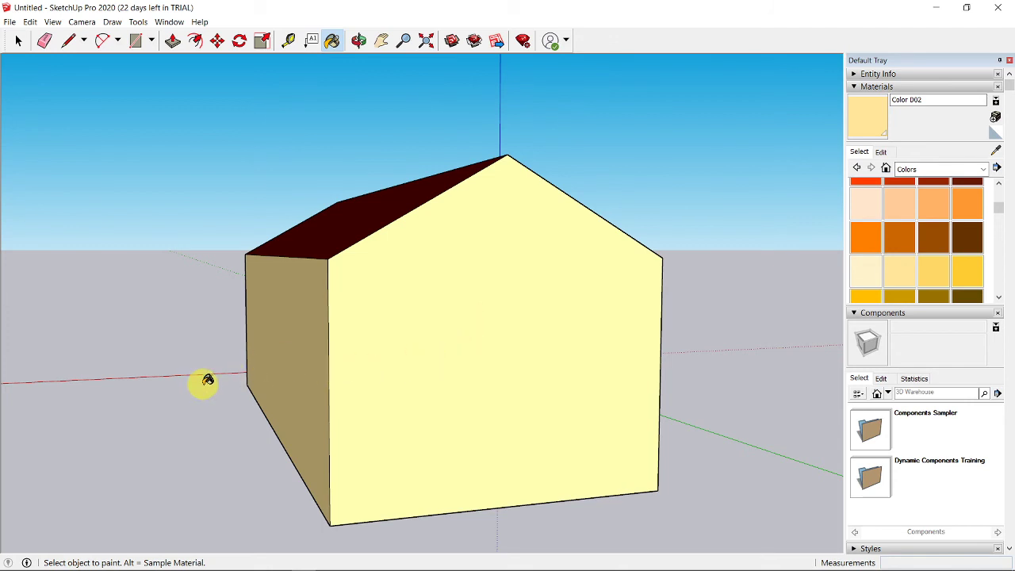
Step: Orbit around the house to check the walls and look inside the arched opening
key("o")
mouse_move(199, 385)
left_mouse_down()
mouse_move(291, 424)
mouse_move(471, 431)
mouse_move(680, 417)
left_mouse_up()
key("b")
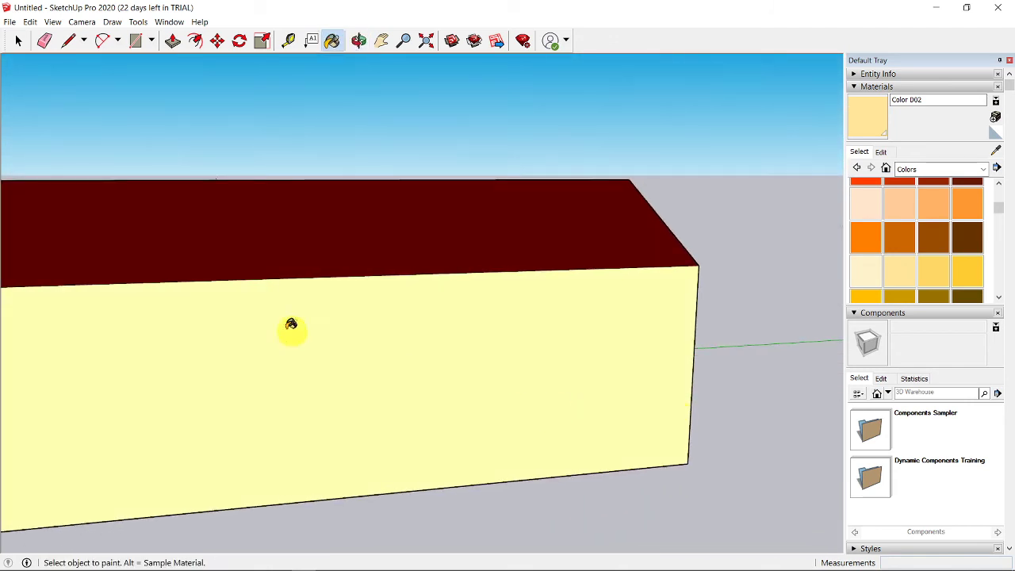
left_click(423, 41)
key("o")
mouse_move(354, 362)
left_mouse_down()
mouse_move(552, 366)
mouse_move(651, 342)
mouse_move(653, 325)
left_mouse_up()
key("b")
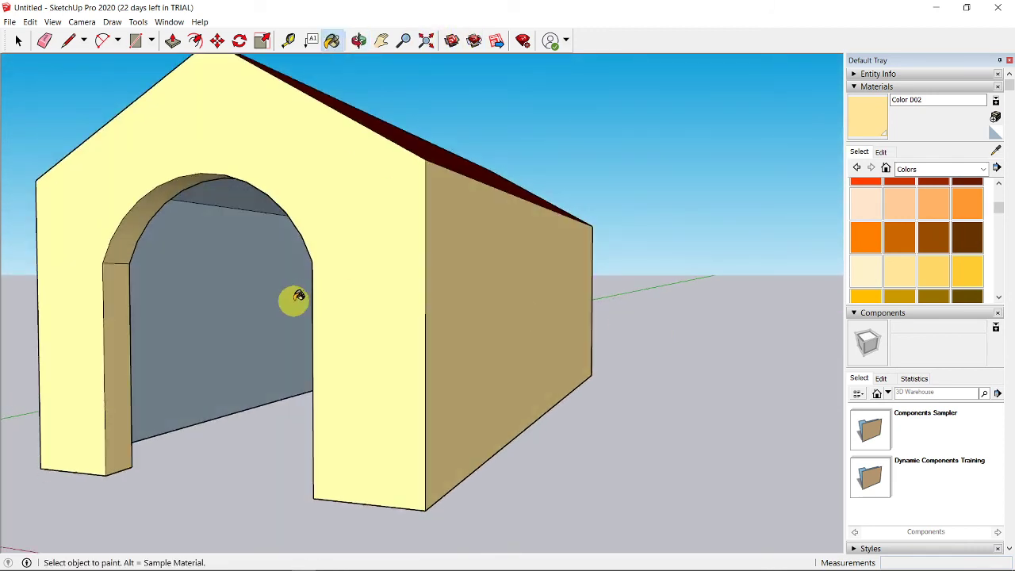
key("o")
mouse_move(287, 369)
left_mouse_down()
mouse_move(341, 226)
mouse_move(420, 101)
mouse_move(455, 100)
left_mouse_up()
Step: Paint the four interior wall faces and the floor green Color G03
key("b")
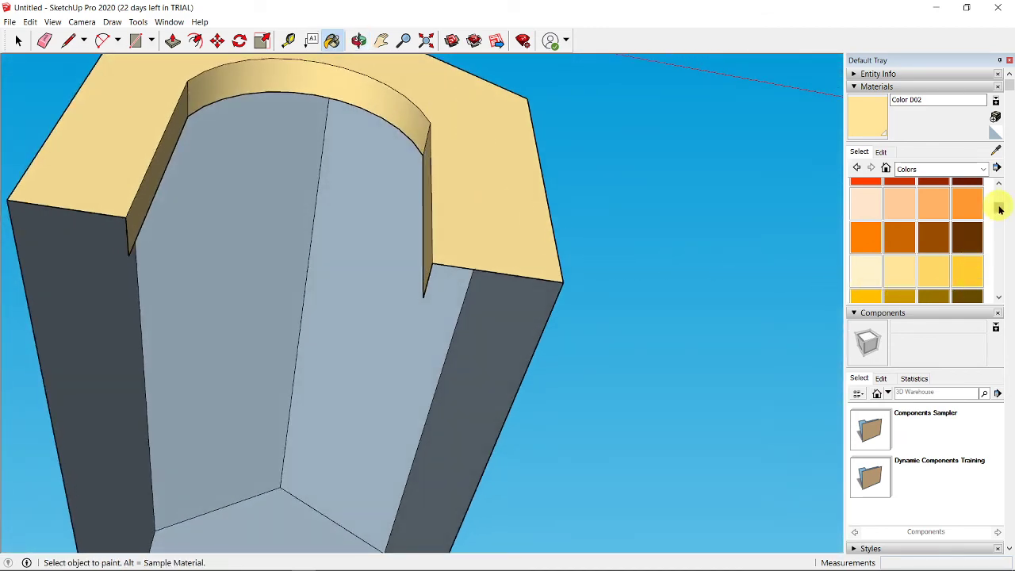
left_click_drag(1000, 209, 1000, 231)
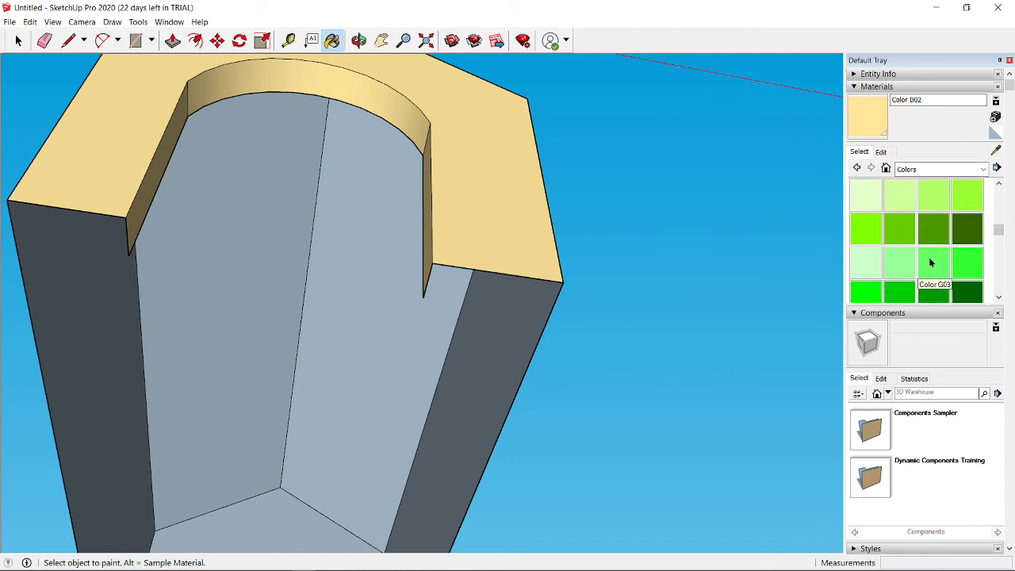
left_click(929, 257)
left_click(484, 373)
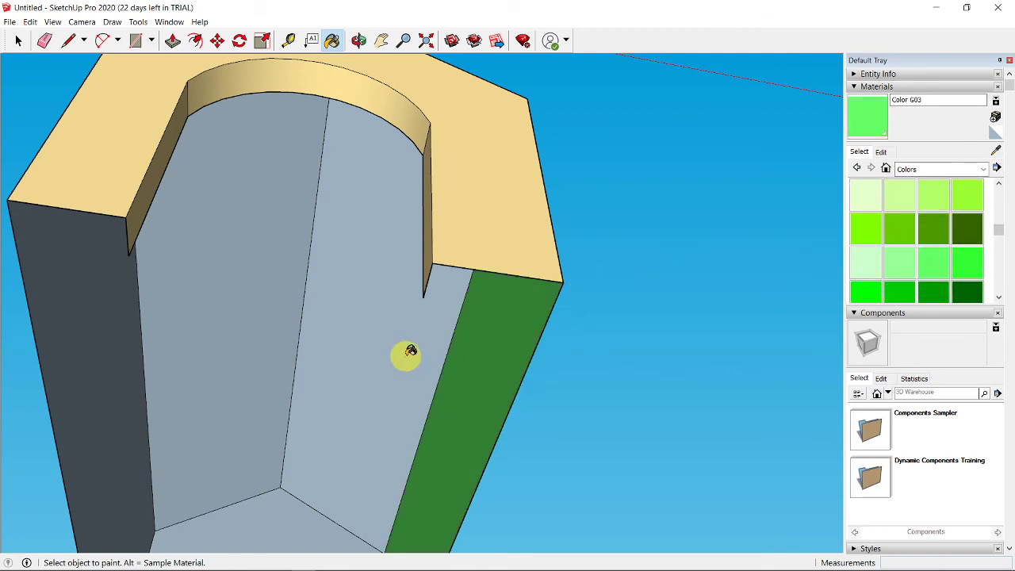
left_click(384, 344)
left_click(270, 299)
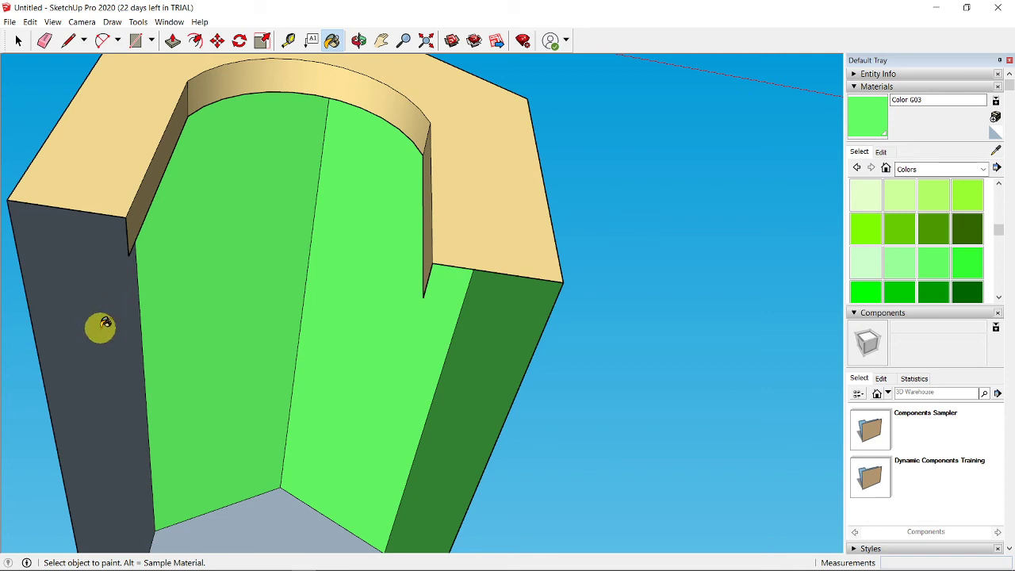
left_click(100, 328)
left_click(263, 520)
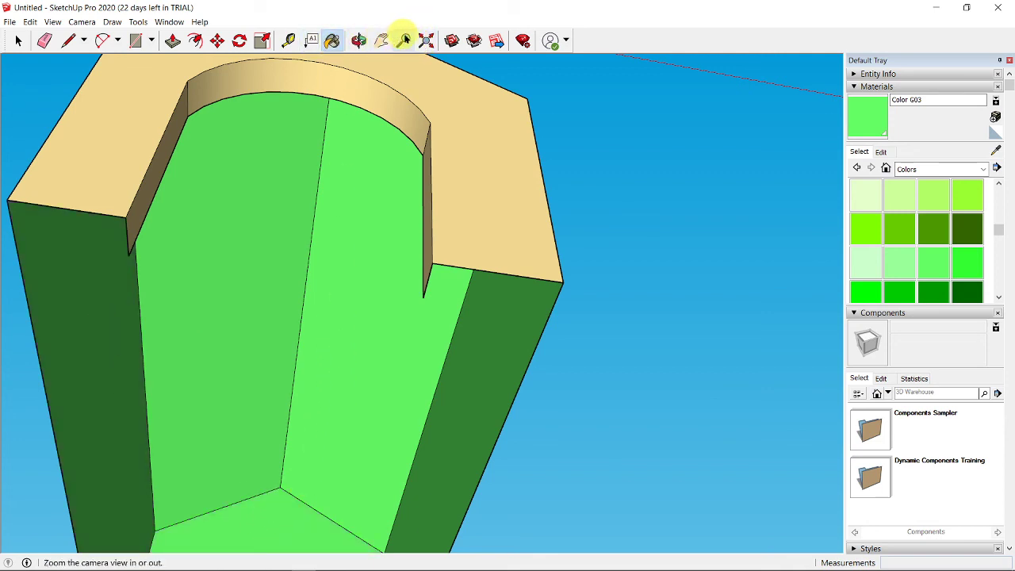
left_click(427, 41)
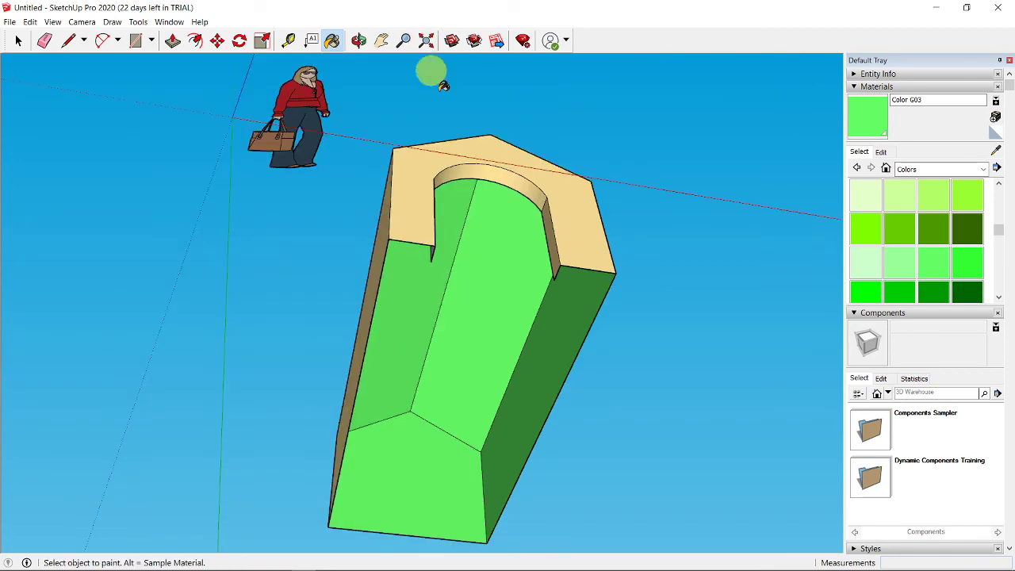
mouse_move(602, 163)
middle_mouse_down()
mouse_move(584, 355)
mouse_move(452, 408)
mouse_move(421, 442)
mouse_move(397, 440)
middle_mouse_up()
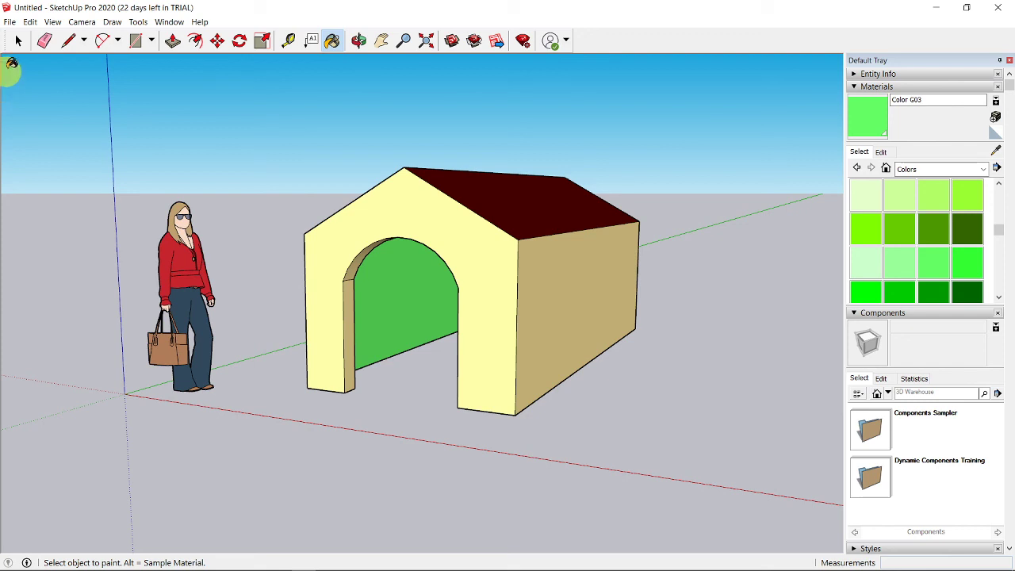
Step: Save the model to the Desktop with the file name Doghouse
left_click(9, 22)
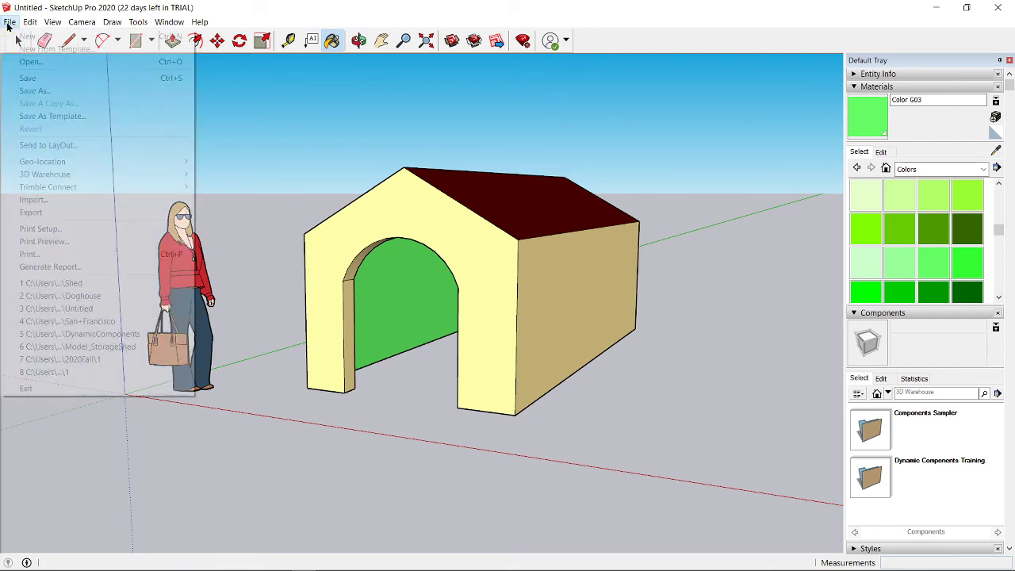
left_click(26, 79)
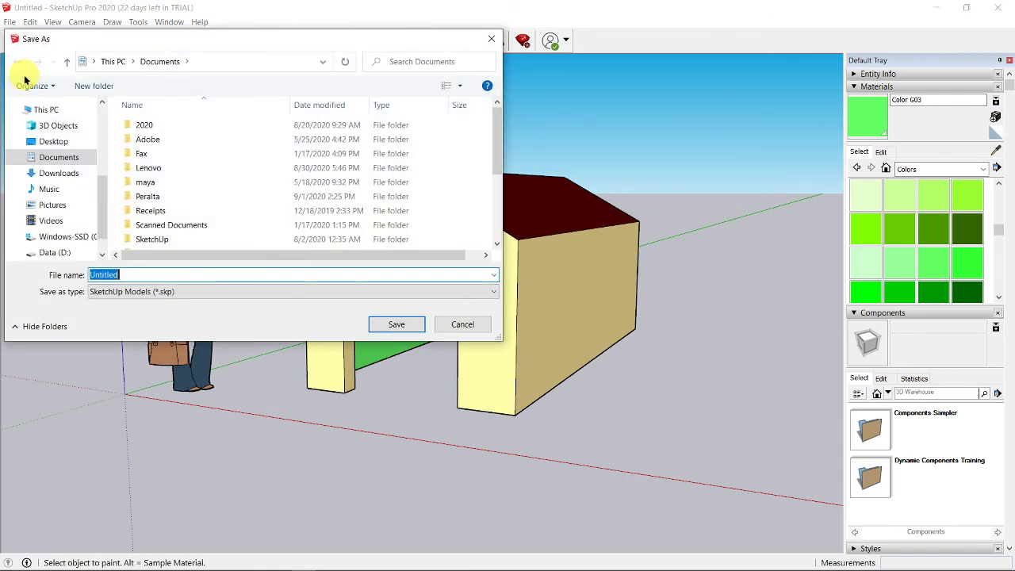
left_click(51, 141)
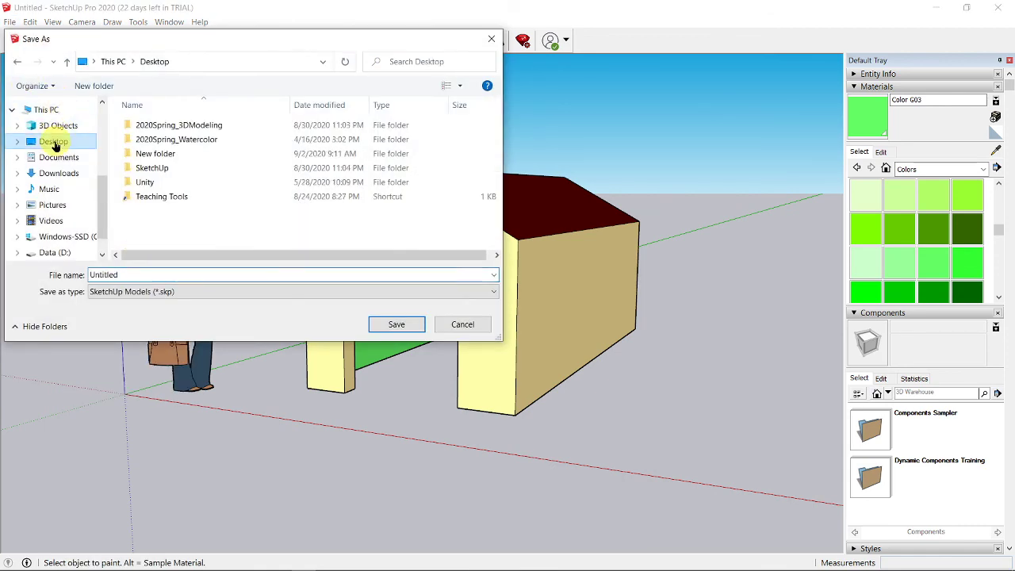
double_click(171, 280)
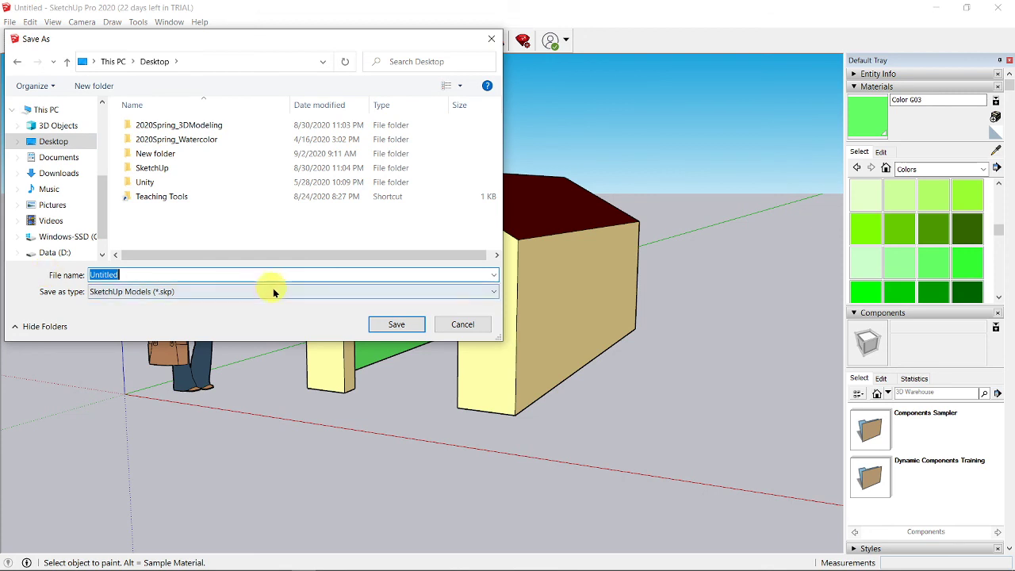
type("Doghouse")
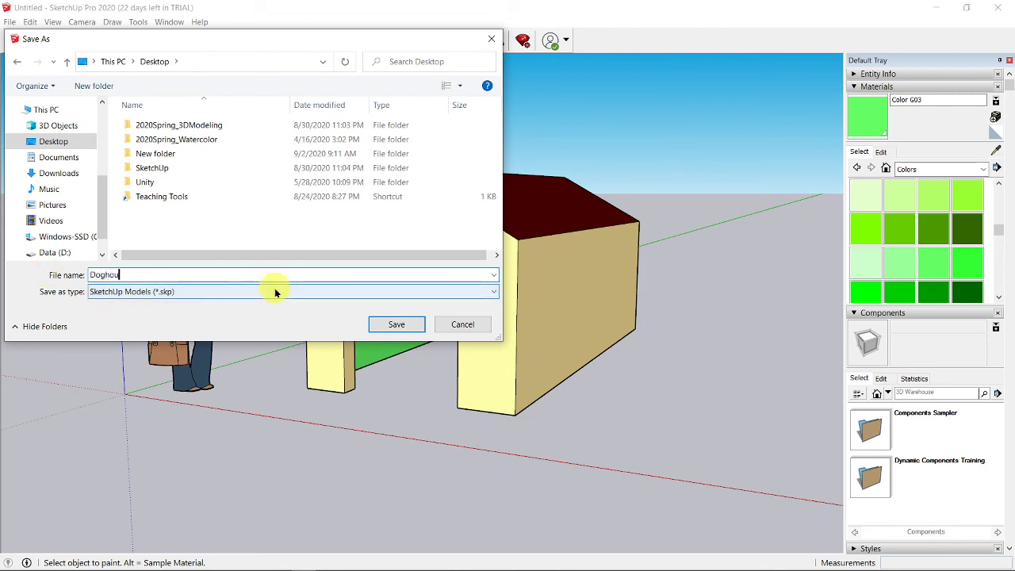
left_click(397, 326)
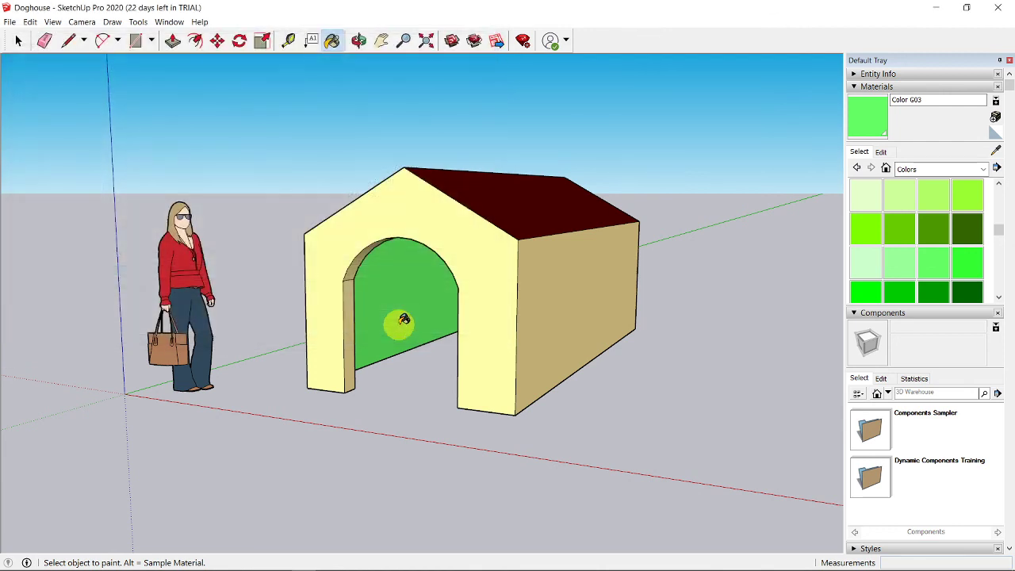